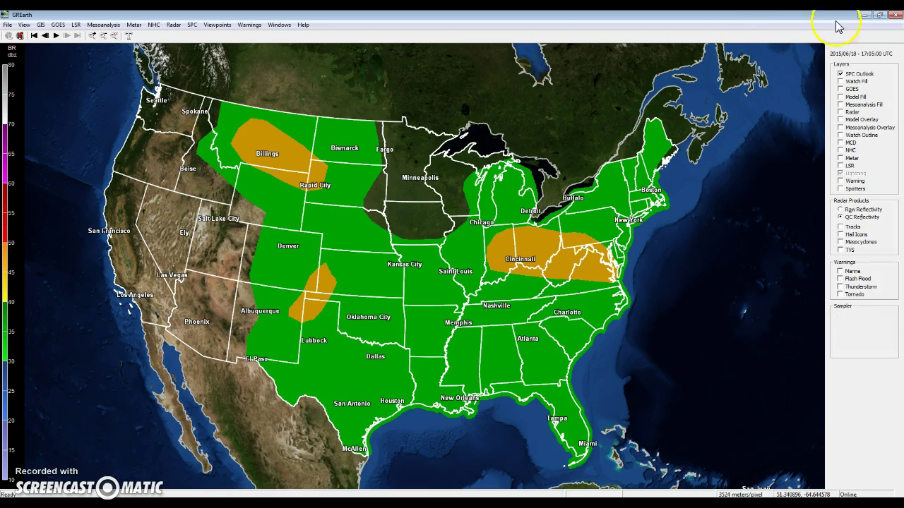
Step: Hide the SPC Outlook layer and disconnect the program from its live data feed
click(840, 73)
click(21, 36)
scroll(212, 151, up, 3)
scroll(521, 296, down, 4)
drag(520, 296, 379, 279)
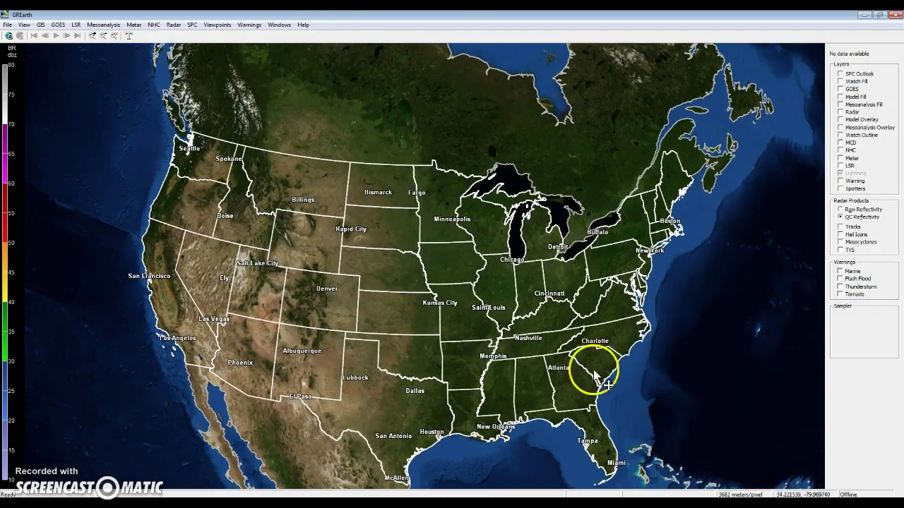
Step: Reconnect to the live data feed, and briefly display the SPC Outlook layer before hiding it again
click(9, 35)
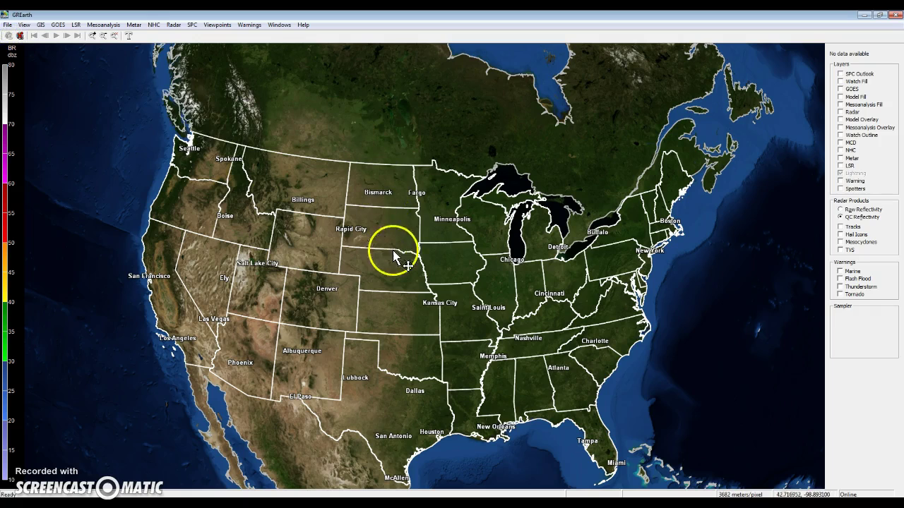
drag(451, 306, 440, 296)
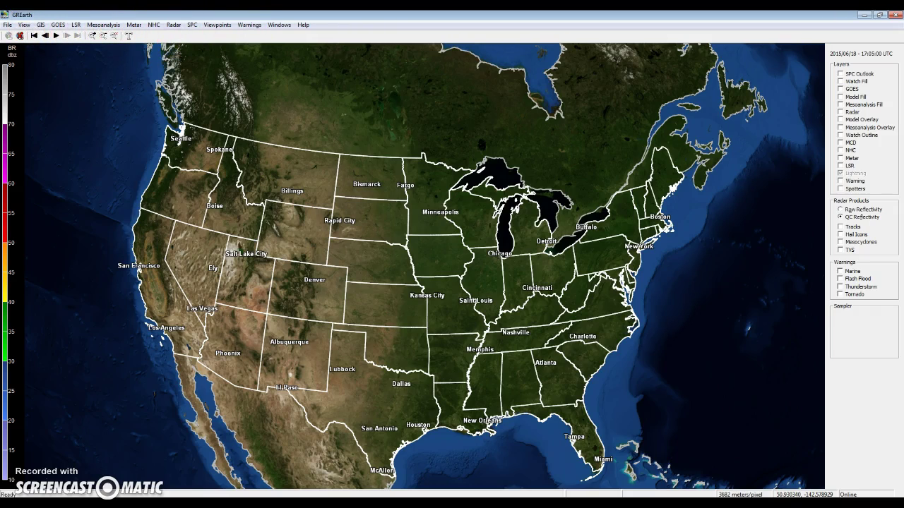
click(840, 73)
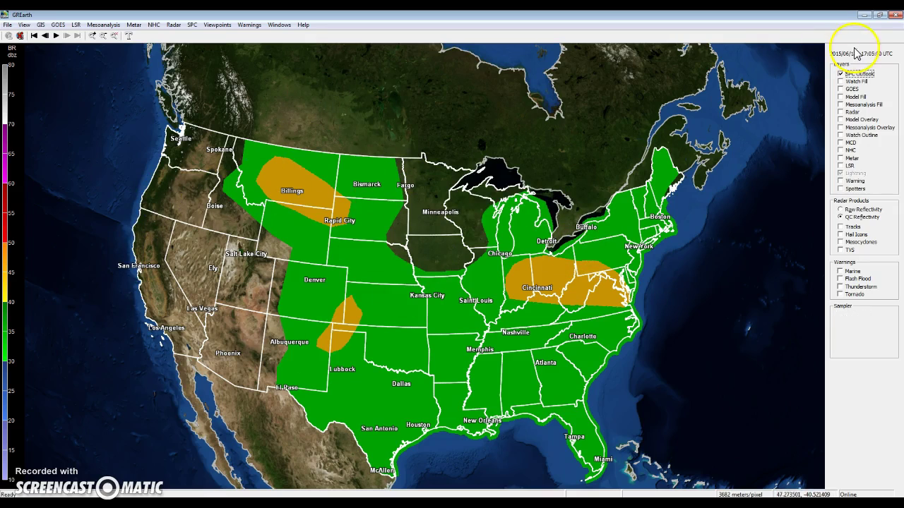
click(840, 74)
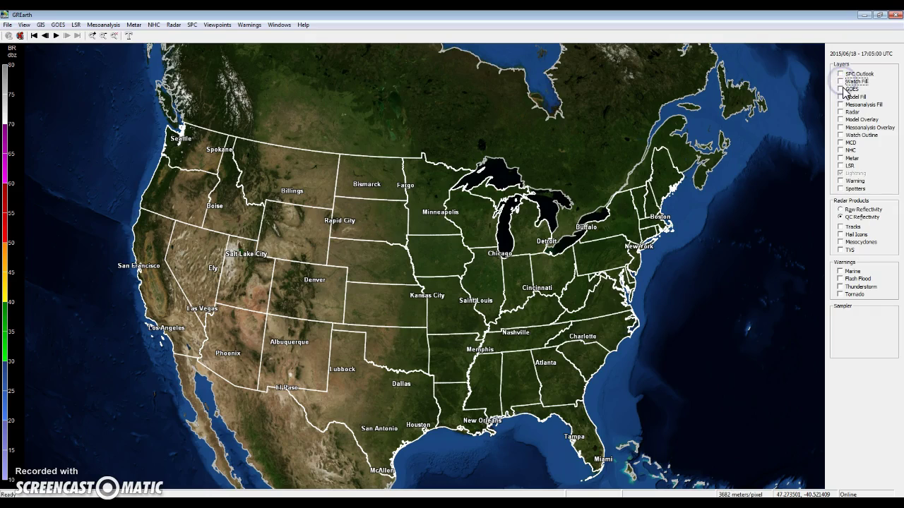
Step: Display the GOES satellite layer, play its animation over the United States, and hide the layer again
click(840, 89)
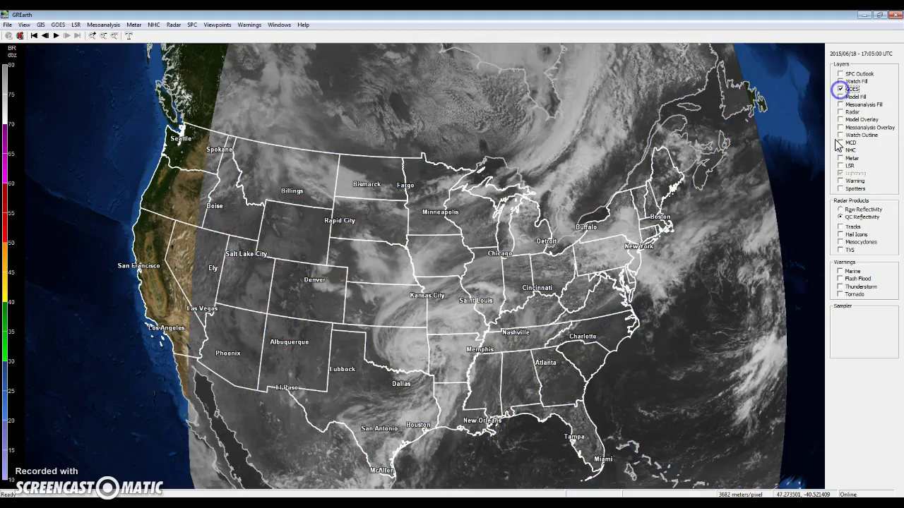
scroll(326, 427, up, 2)
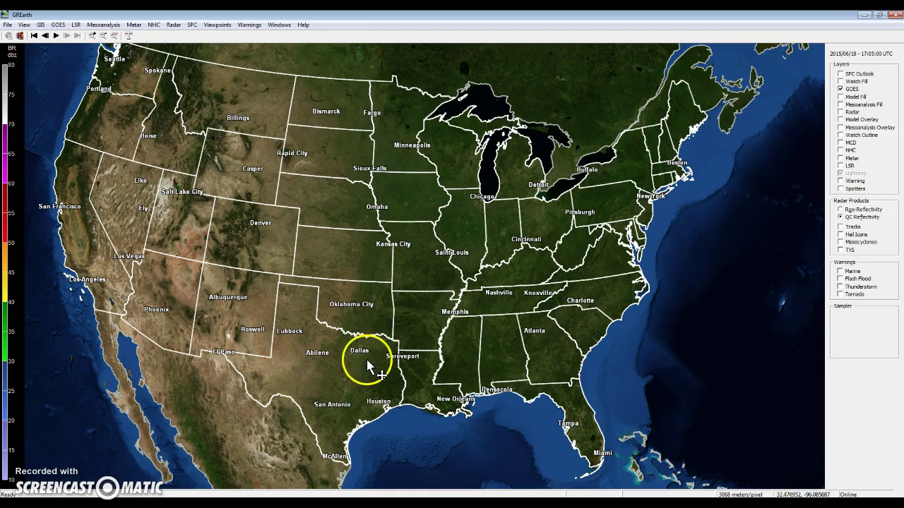
drag(370, 363, 429, 358)
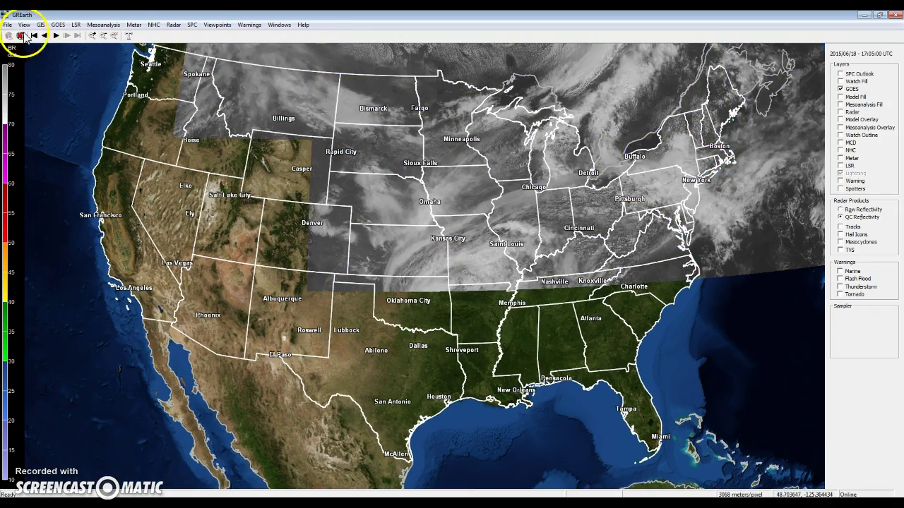
click(56, 36)
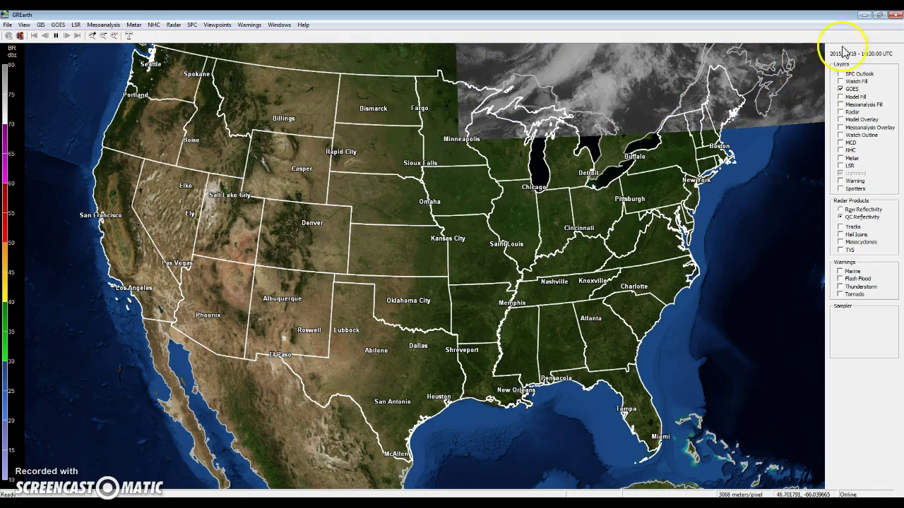
click(840, 89)
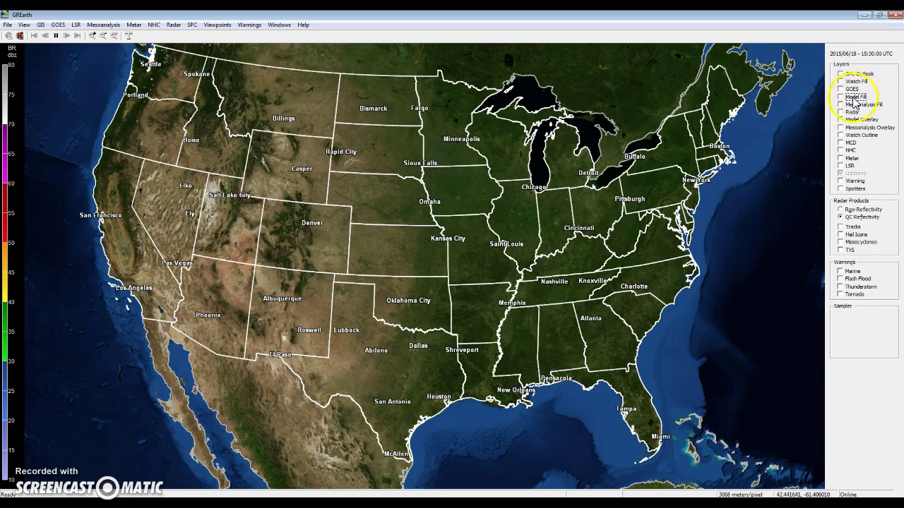
Step: Open the Model Manager, choose the Reflectivity fill for the NAM4 model, and display the Model Fill layer
click(271, 25)
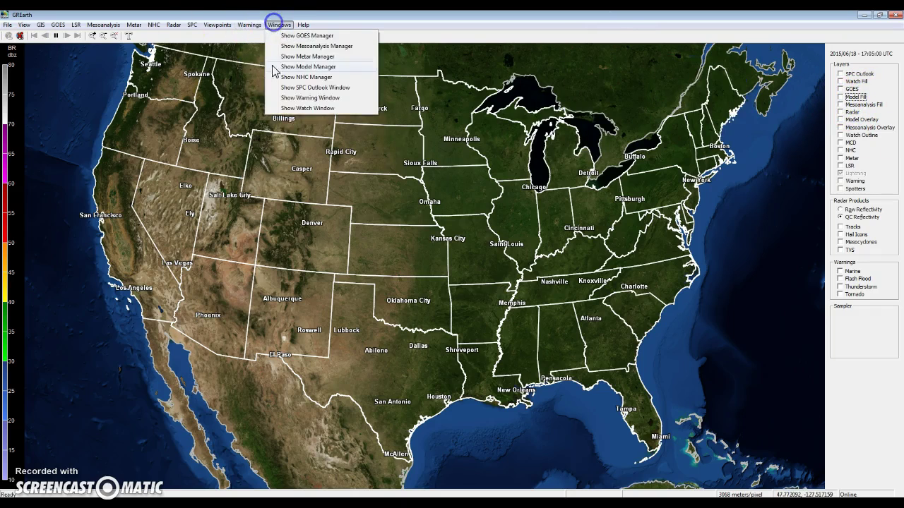
click(326, 68)
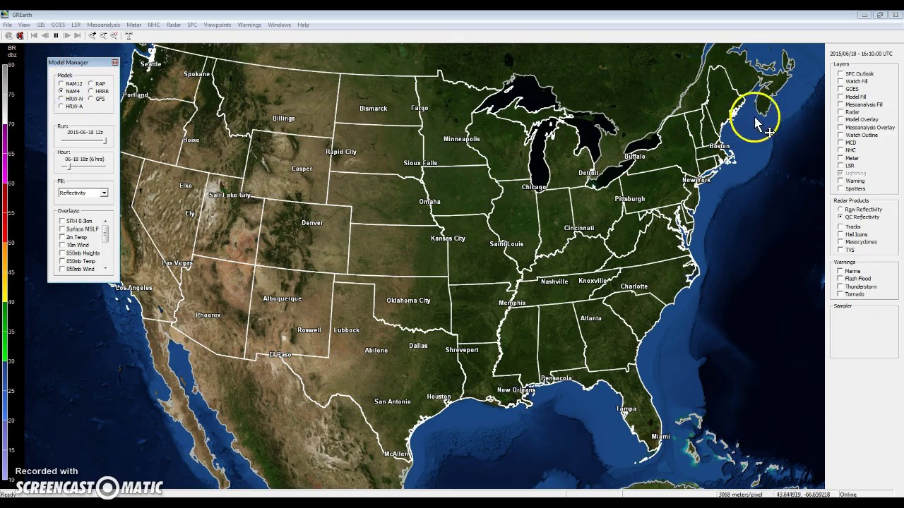
click(86, 193)
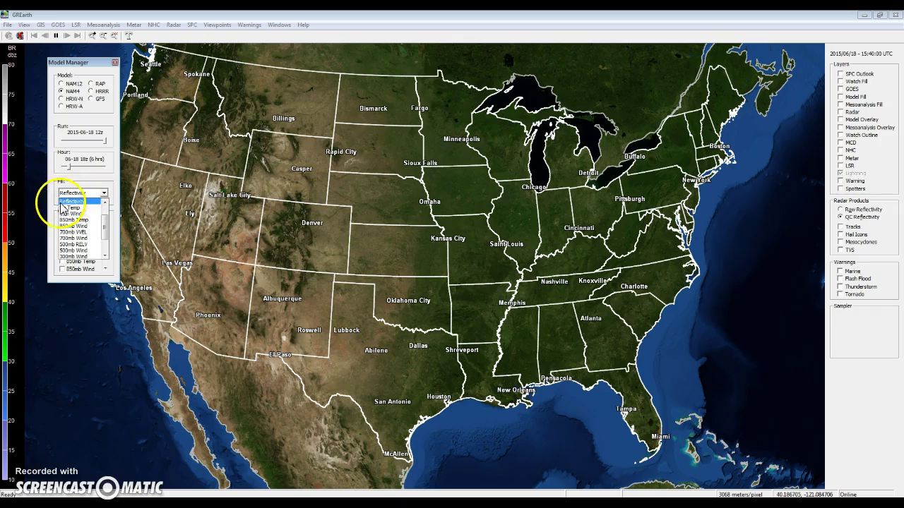
click(71, 203)
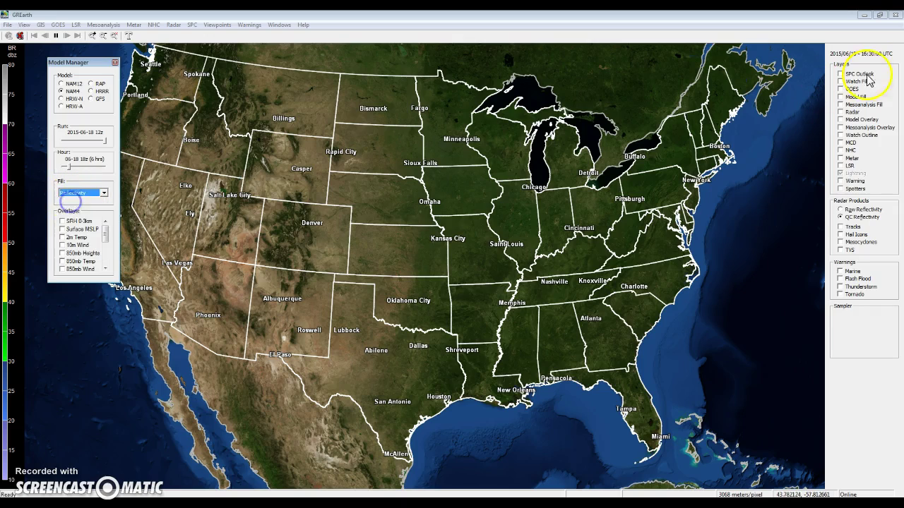
click(843, 114)
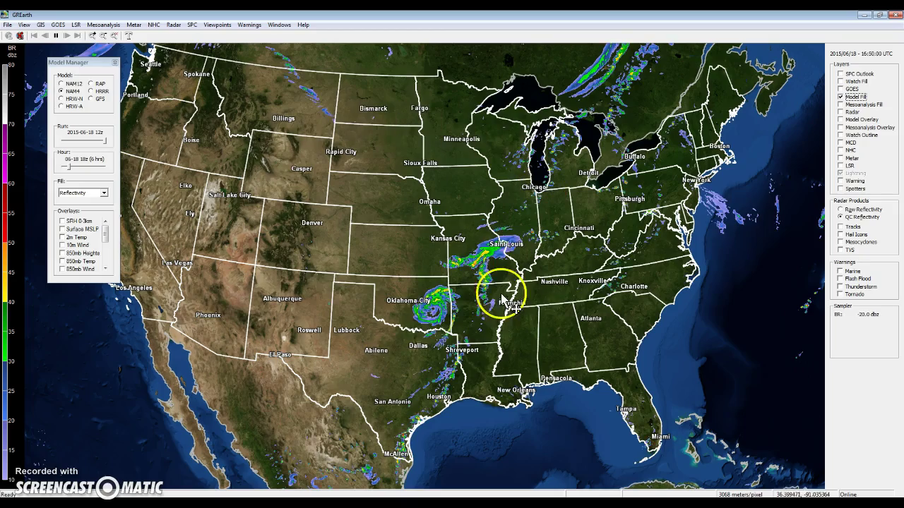
Step: Review the NAM4 reflectivity forecast by advancing the forecast hour to 32 hrs and moving it back to 15 hrs
scroll(501, 297, up, 3)
click(96, 204)
mouse_move(70, 173)
mouse_down()
mouse_move(62, 171)
mouse_move(70, 172)
mouse_up()
click(312, 336)
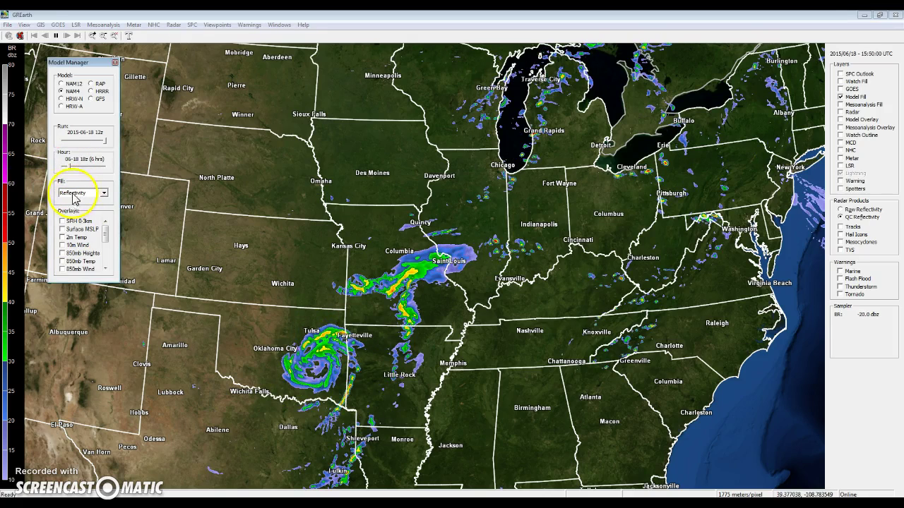
drag(70, 173, 82, 170)
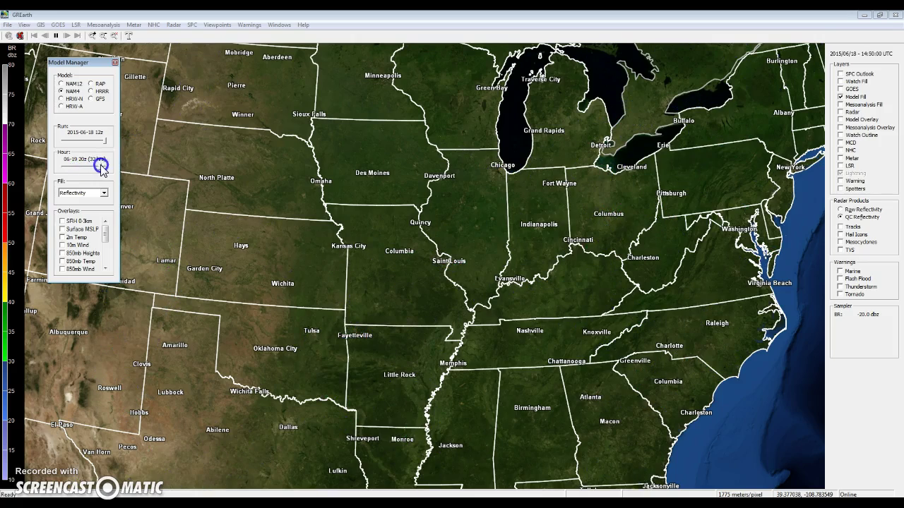
drag(97, 165, 74, 161)
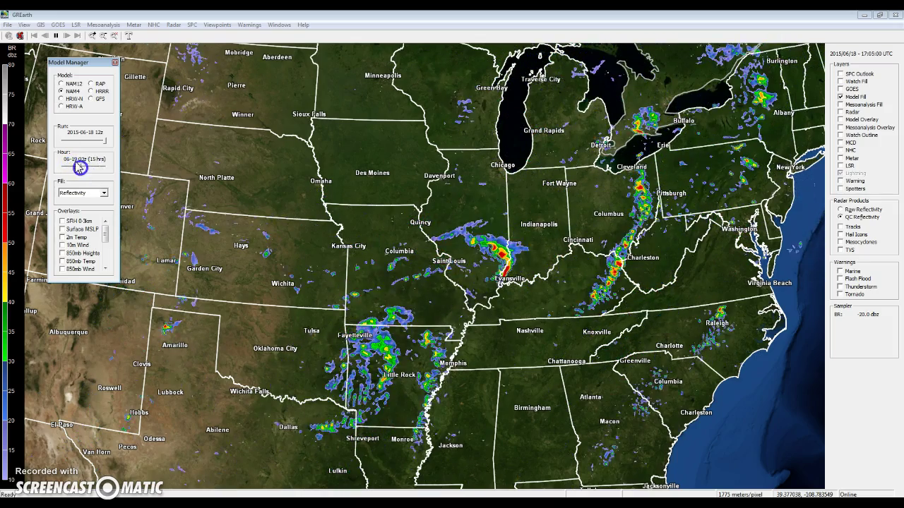
Step: Switch the forecast model to NAM12 and set its forecast hour to 60 hrs
click(61, 83)
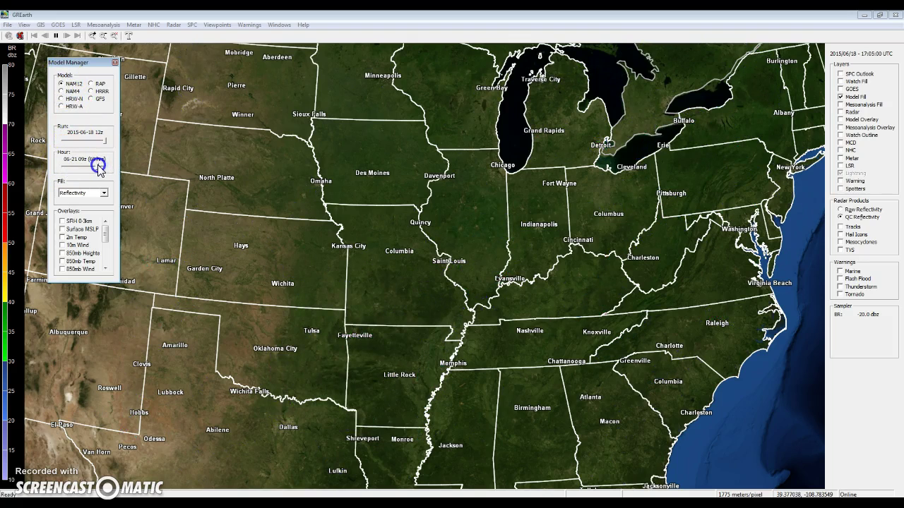
mouse_move(96, 168)
mouse_down()
mouse_move(111, 170)
mouse_move(92, 168)
mouse_up()
click(61, 85)
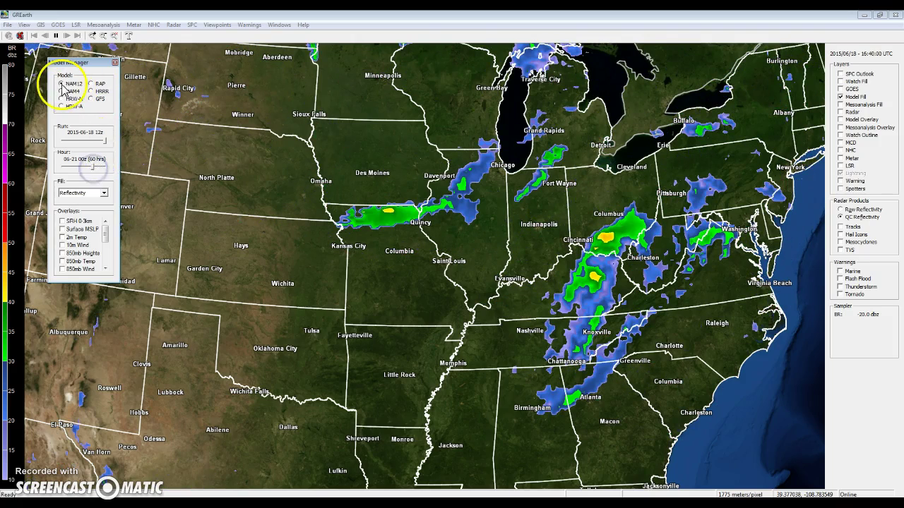
Step: Replace the Model Fill layer with Mesoanalysis Fill, and open the Mesoanalysis Manager in place of the Model Manager
click(840, 96)
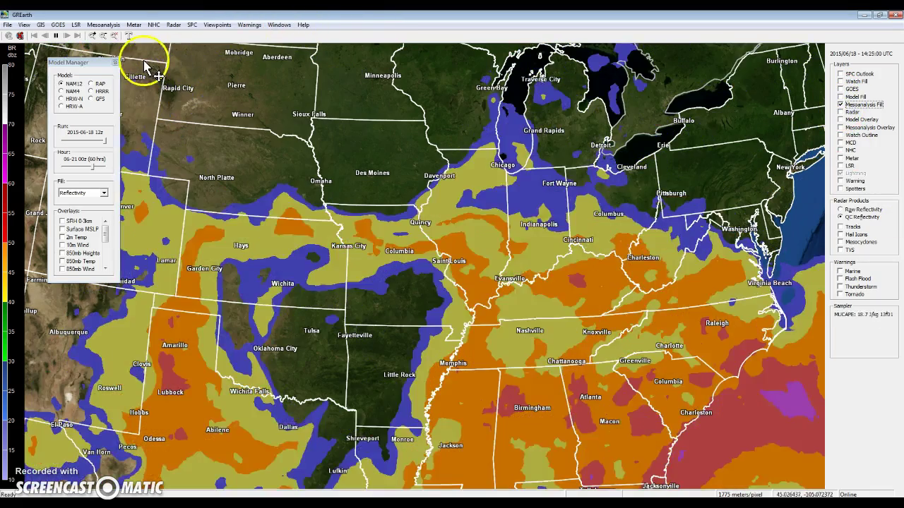
click(115, 62)
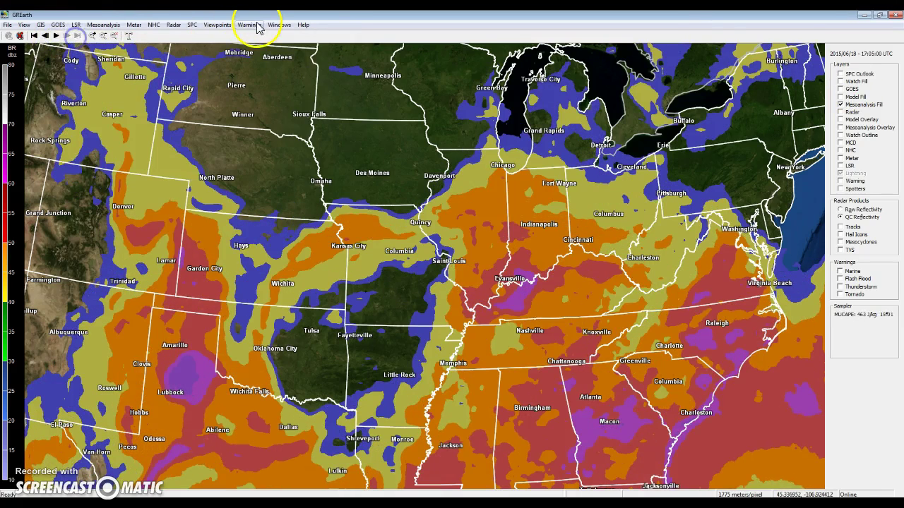
click(280, 24)
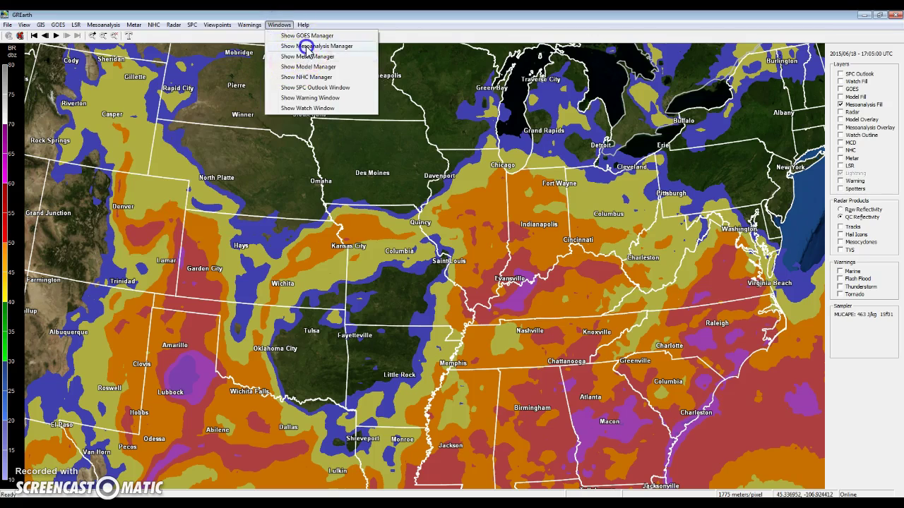
click(292, 50)
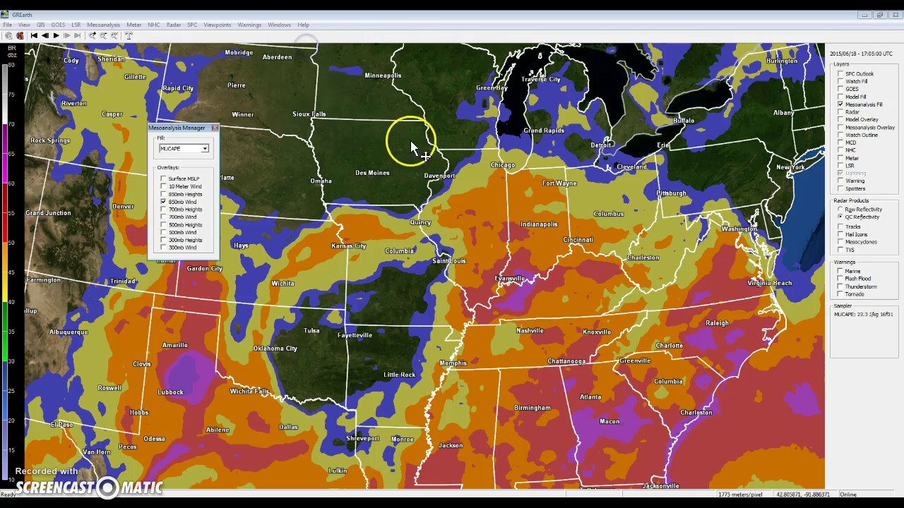
Step: Try the SBCAPE and 850mb Dwpts mesoanalysis fills, and return the fill to MUCAPE
click(181, 151)
click(181, 152)
click(181, 151)
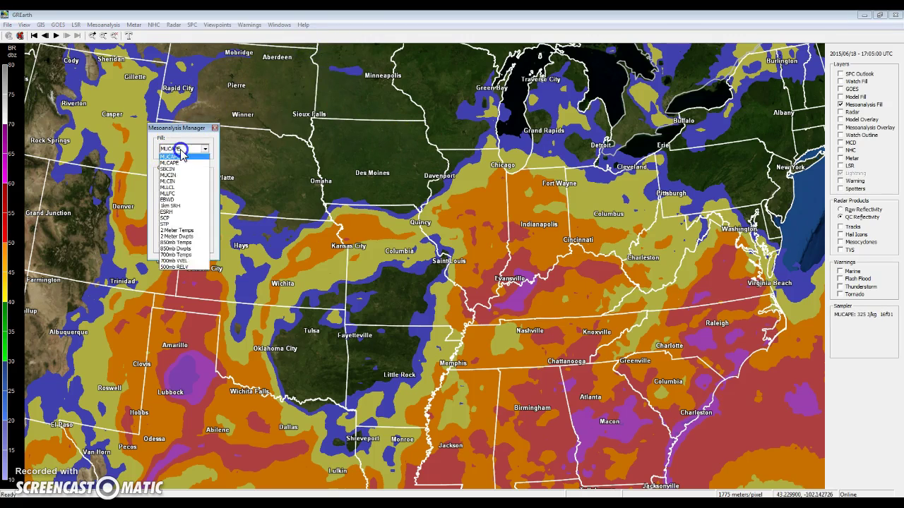
click(180, 154)
click(198, 149)
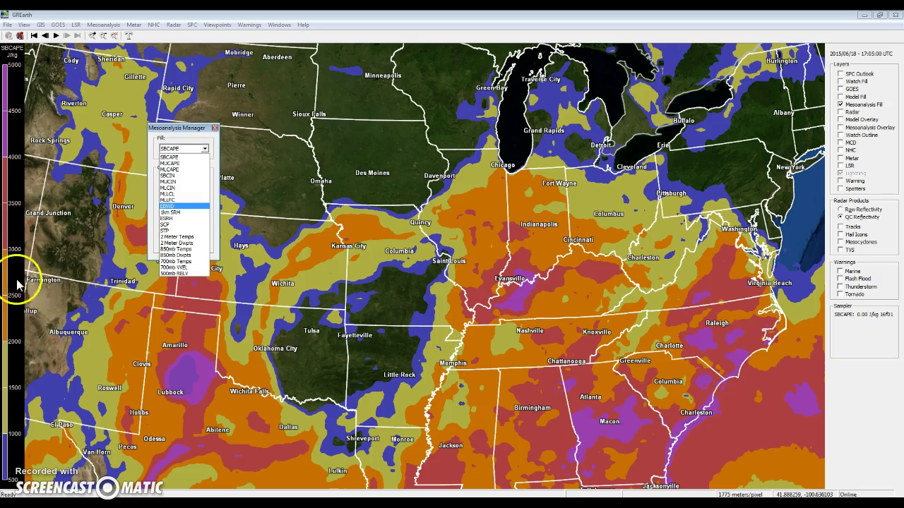
click(187, 256)
click(185, 149)
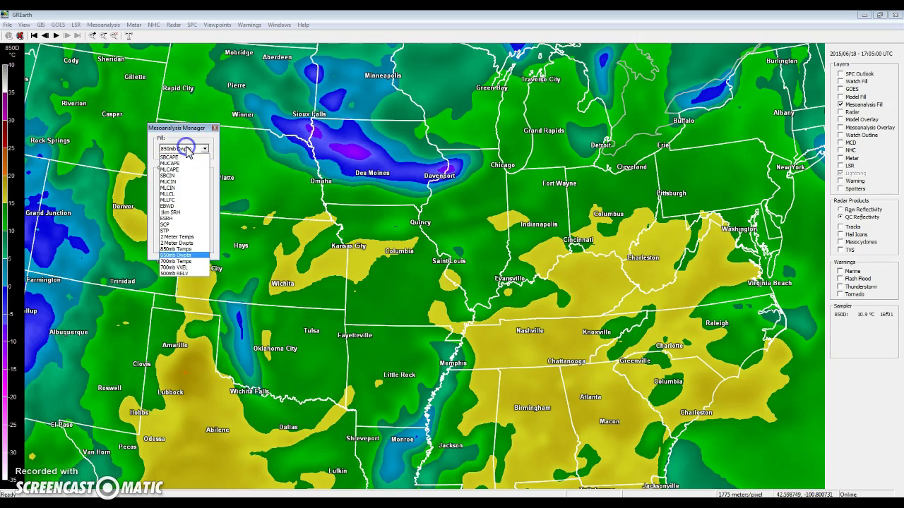
click(183, 164)
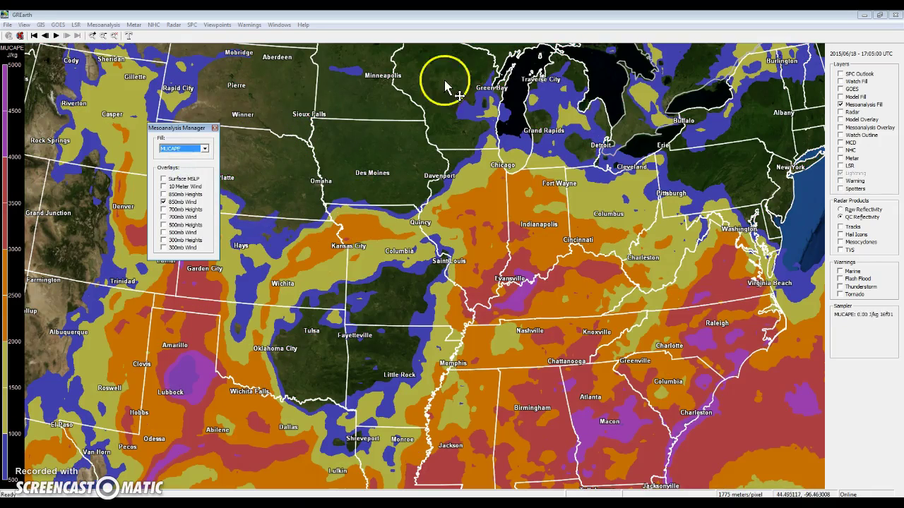
Step: Add Surface MSLP to the mesoanalysis overlays and display the Mesoanalysis Overlay layer on the map
click(163, 202)
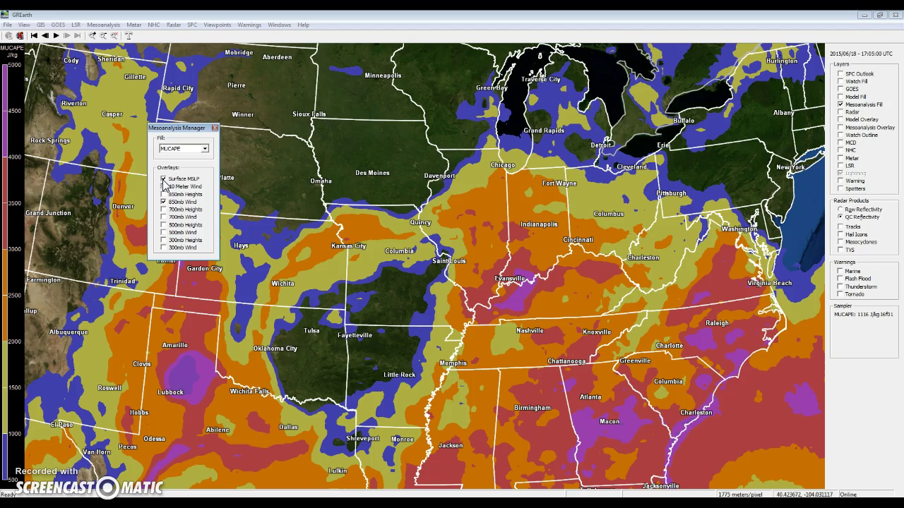
click(872, 127)
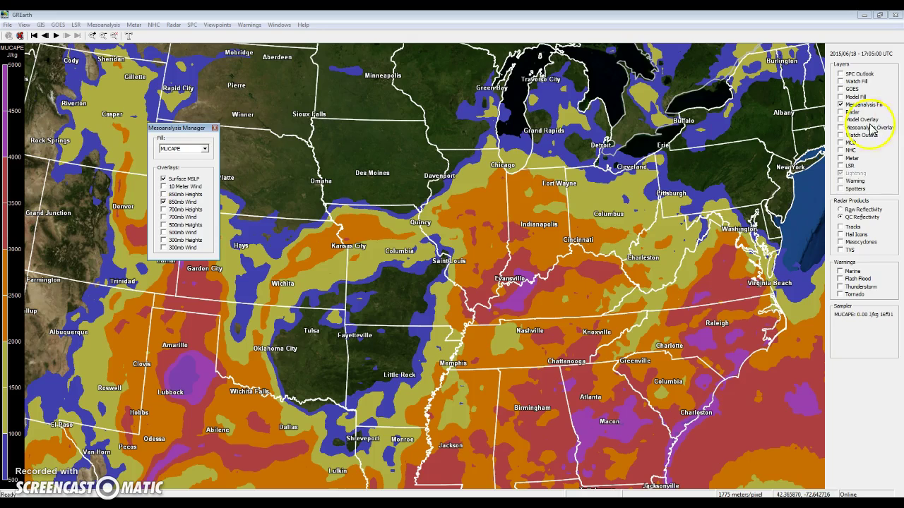
click(841, 127)
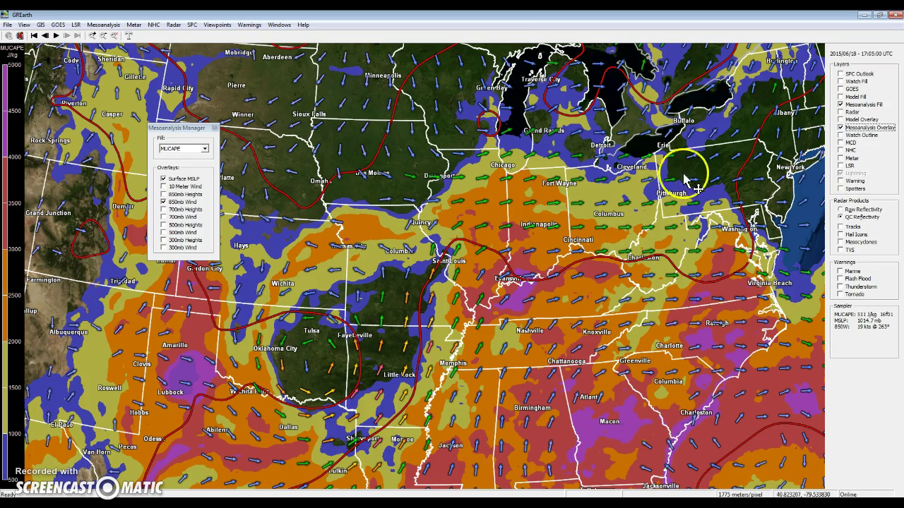
Step: Hide the Mesoanalysis Overlay and Mesoanalysis Fill layers, deselect the Surface MSLP overlay, and close the Mesoanalysis Manager
click(841, 128)
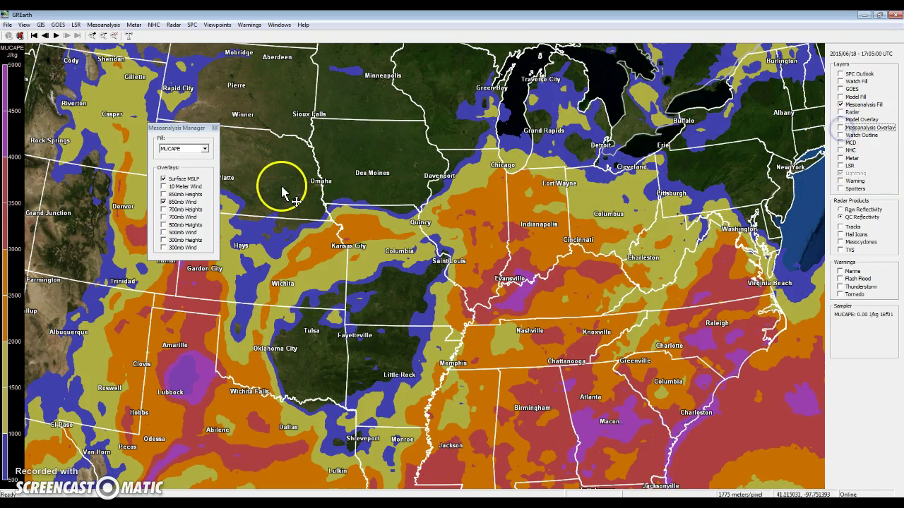
click(164, 179)
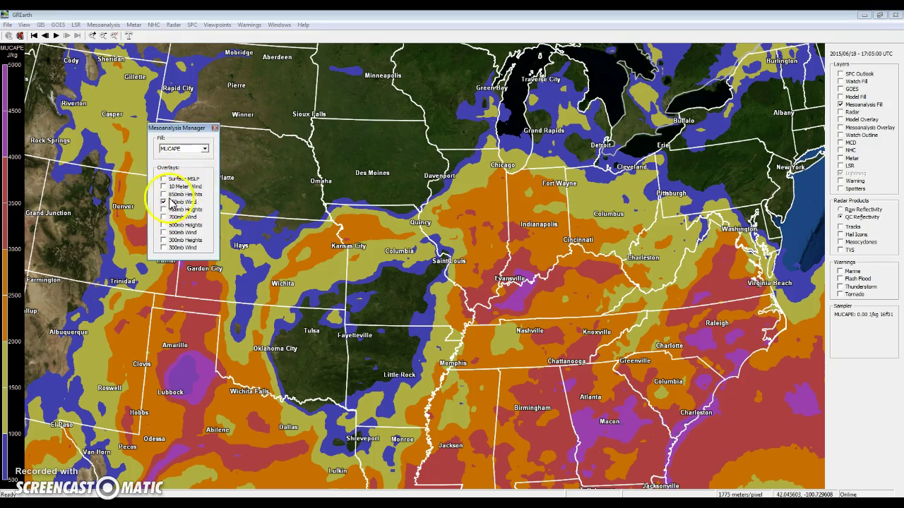
click(214, 128)
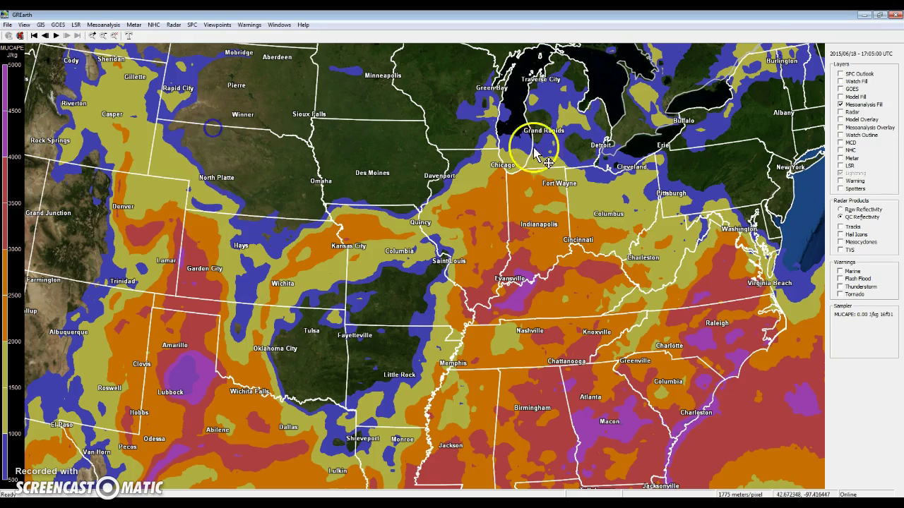
click(840, 105)
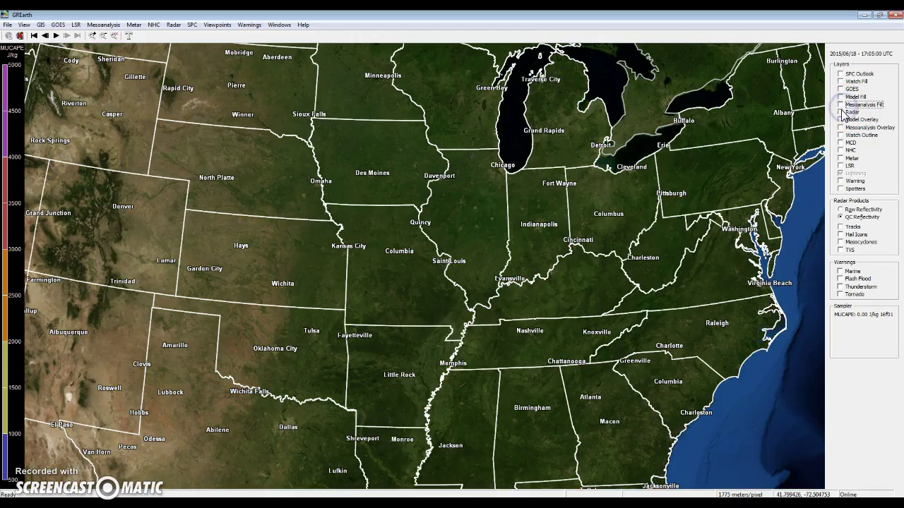
Step: Display the Radar layer and bring the storms around Decatur and Springfield, Illinois, into close view
click(840, 111)
scroll(462, 235, up, 4)
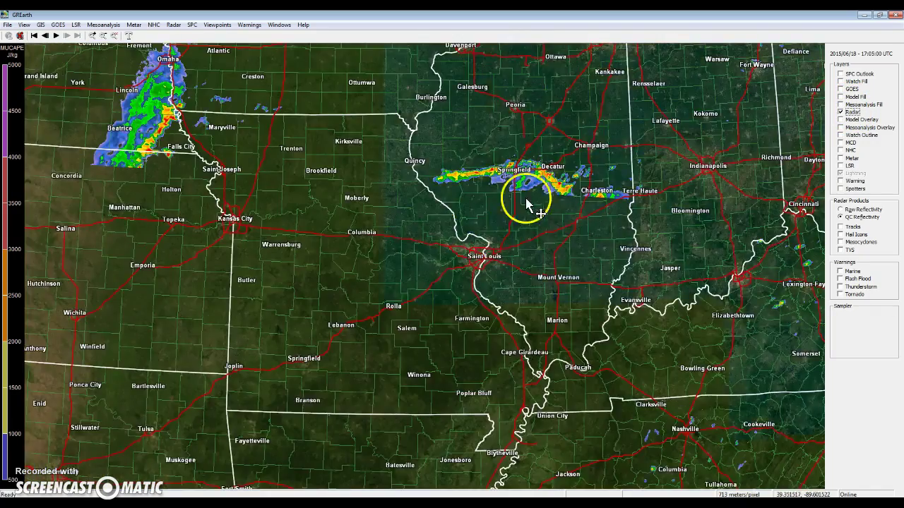
scroll(528, 205, up, 3)
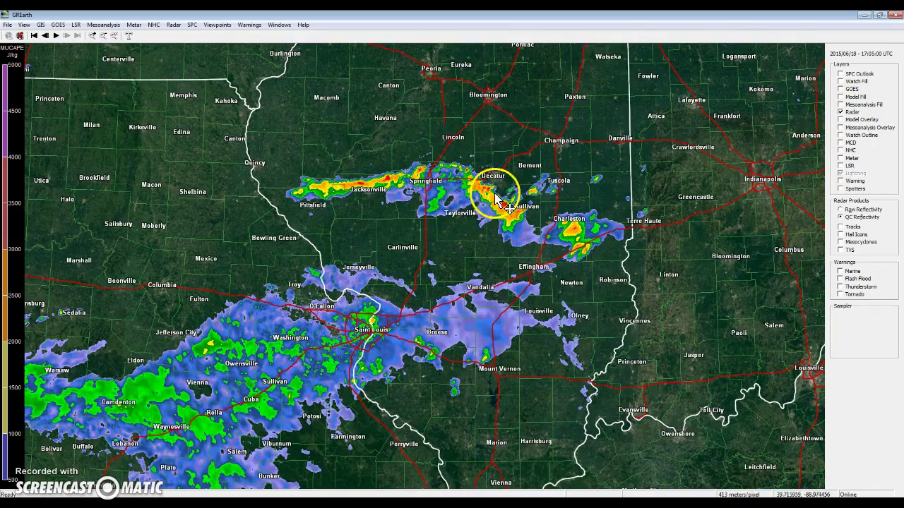
scroll(508, 205, up, 5)
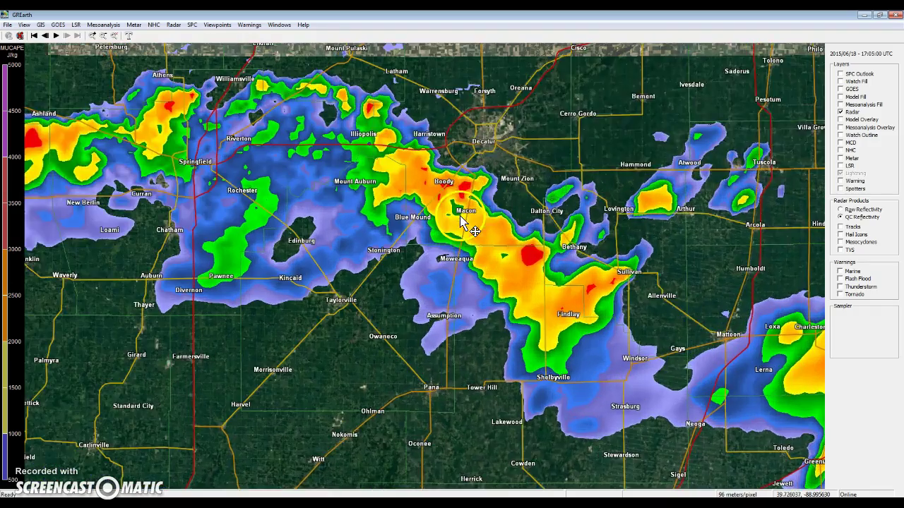
drag(460, 221, 380, 309)
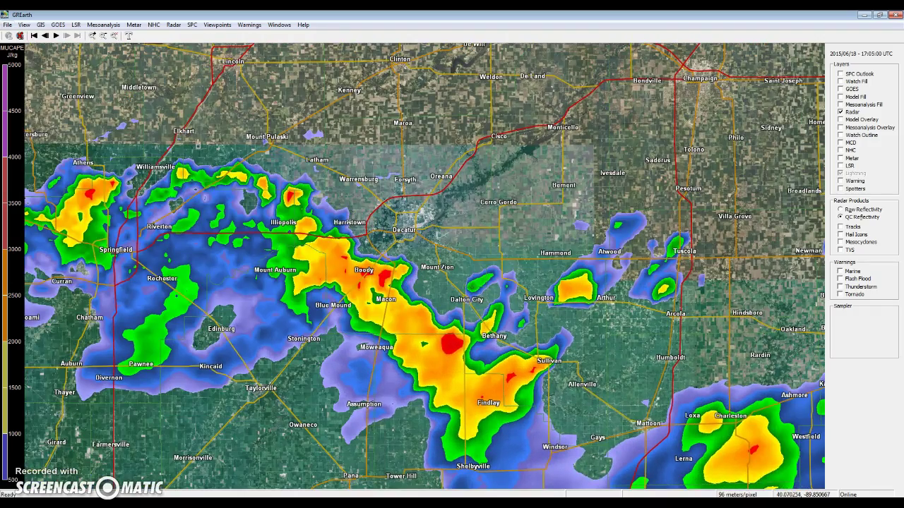
Step: Step the radar back one frame and forward again, and view the storms across central Illinois
click(45, 35)
click(66, 36)
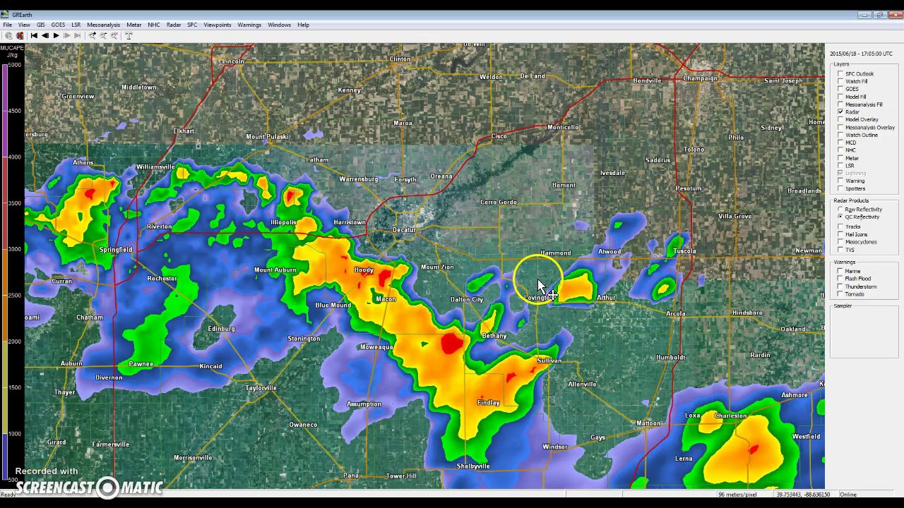
scroll(423, 275, down, 3)
drag(440, 155, 467, 227)
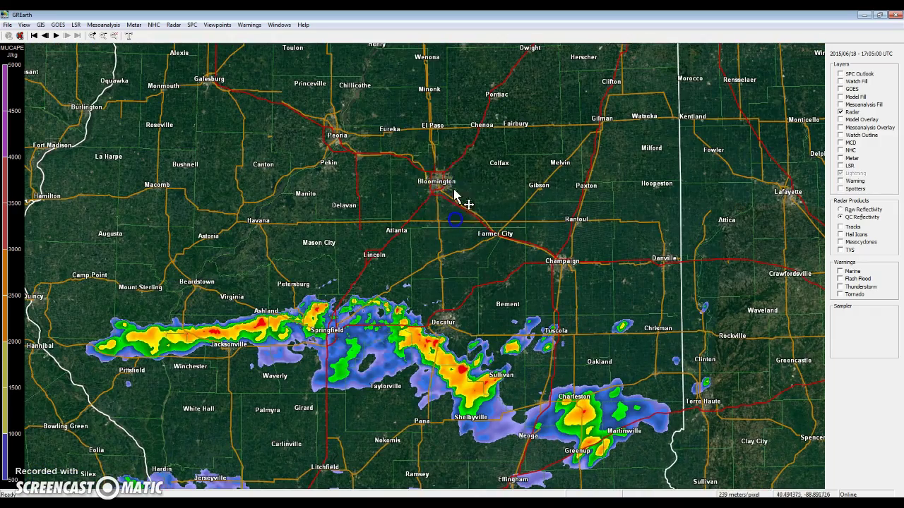
Step: Toggle the radar to its alternate colouring, compare the Midwest storms with it, and restore the original colouring
click(129, 36)
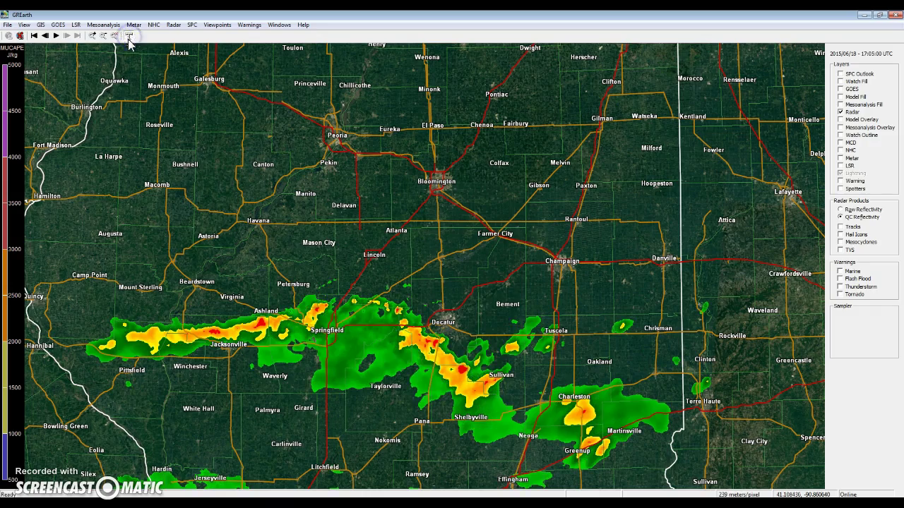
scroll(290, 291, down, 2)
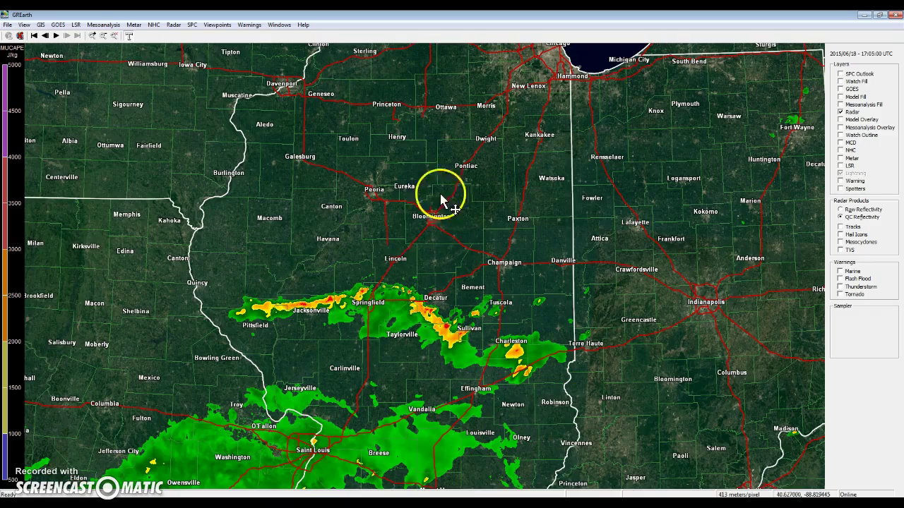
scroll(167, 218, down, 4)
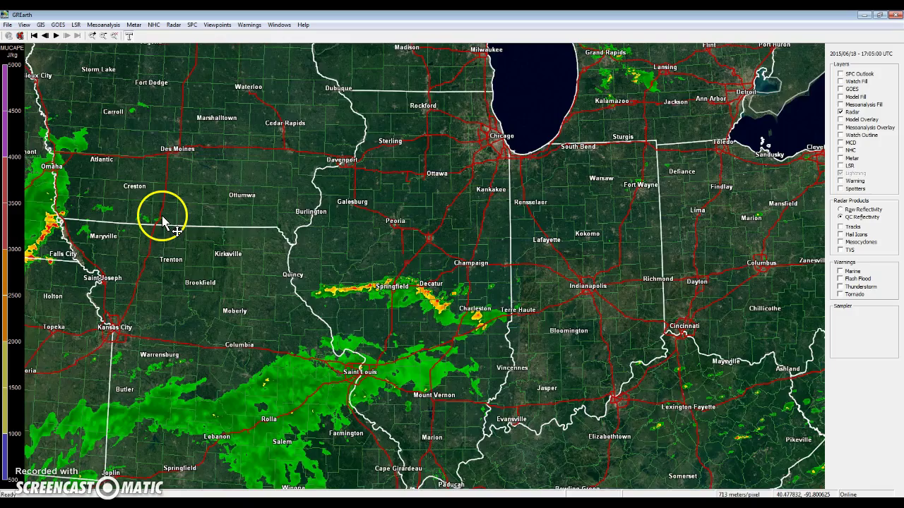
scroll(427, 286, up, 6)
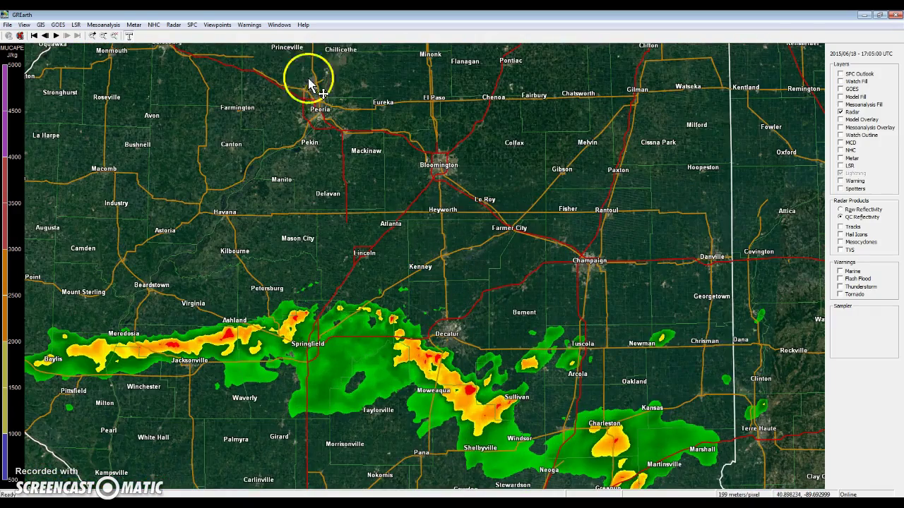
click(129, 36)
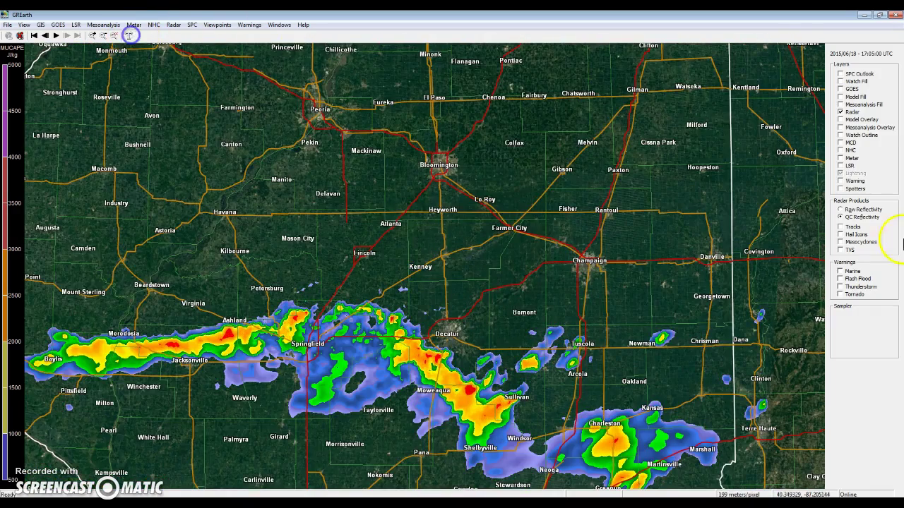
Step: Replace the Radar layer with Model Overlay and open the Model Manager
click(840, 112)
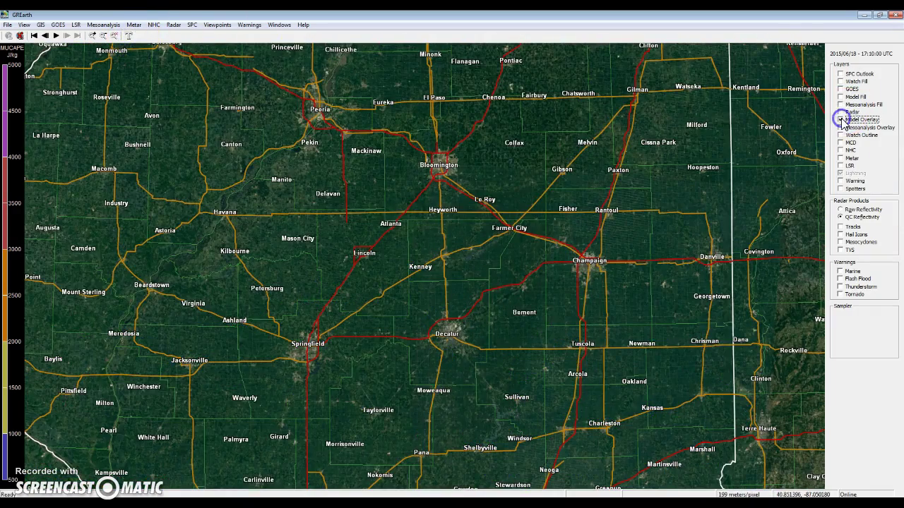
click(280, 24)
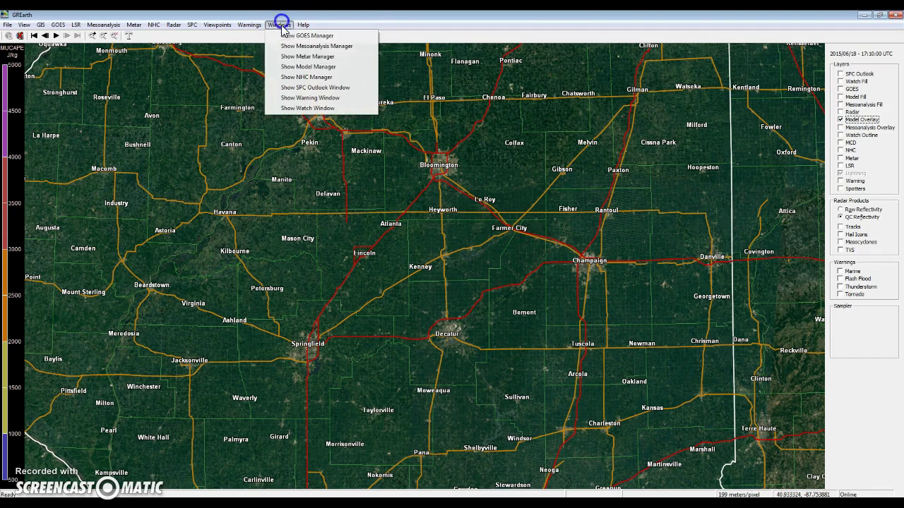
click(305, 66)
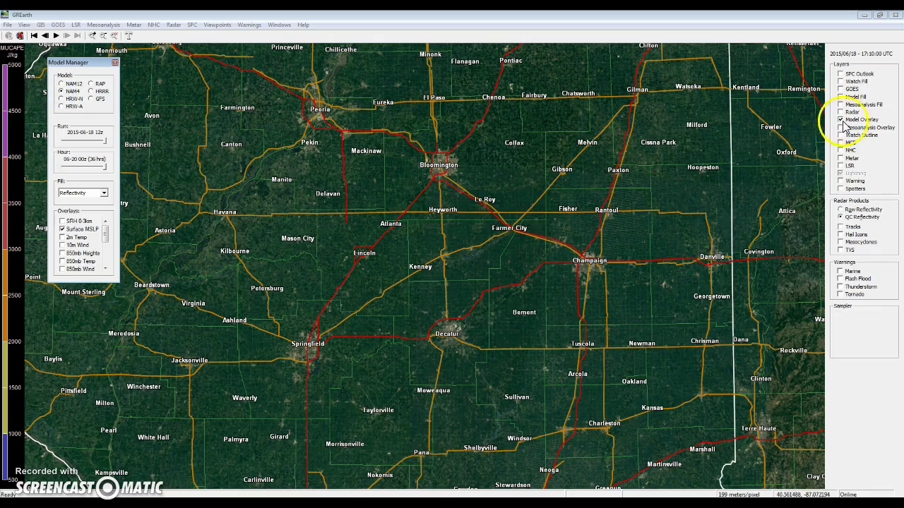
Step: View the model's Surface MSLP overlay across the central and eastern United States, and switch the model to NAM12
scroll(541, 314, down, 3)
scroll(452, 296, down, 1)
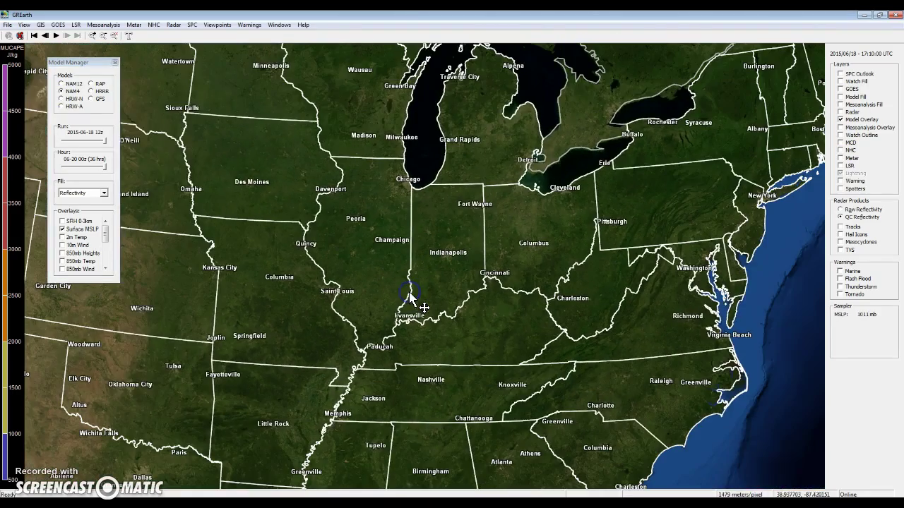
click(41, 79)
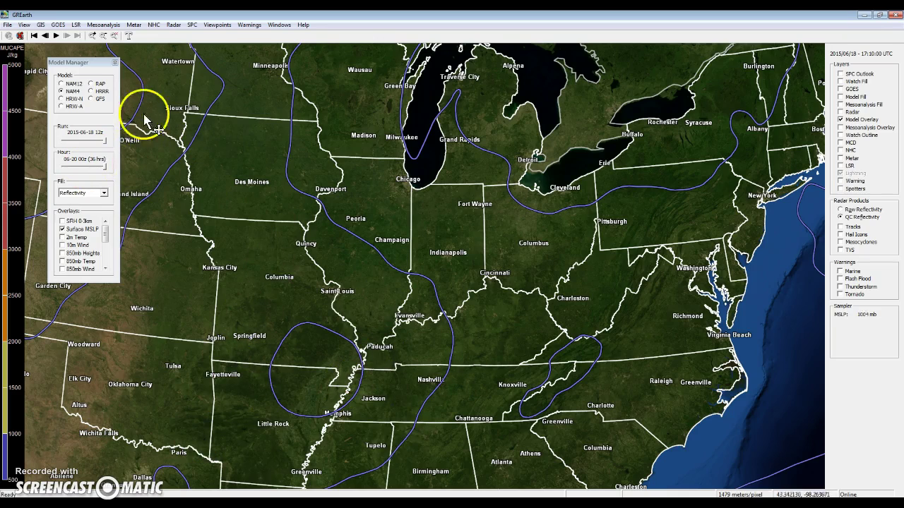
click(61, 84)
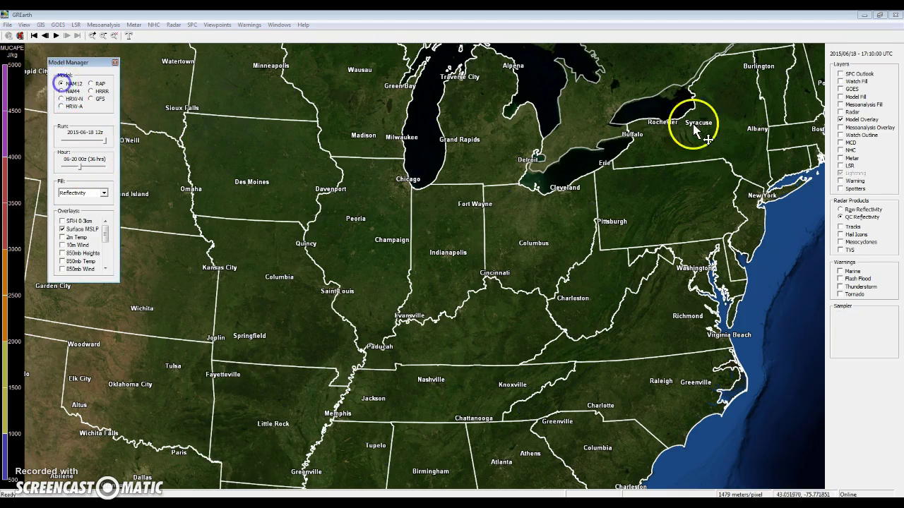
Step: Replace Model Overlay with Mesoanalysis Overlay, and open the Mesoanalysis Manager in place of the Model Manager
click(840, 119)
click(840, 128)
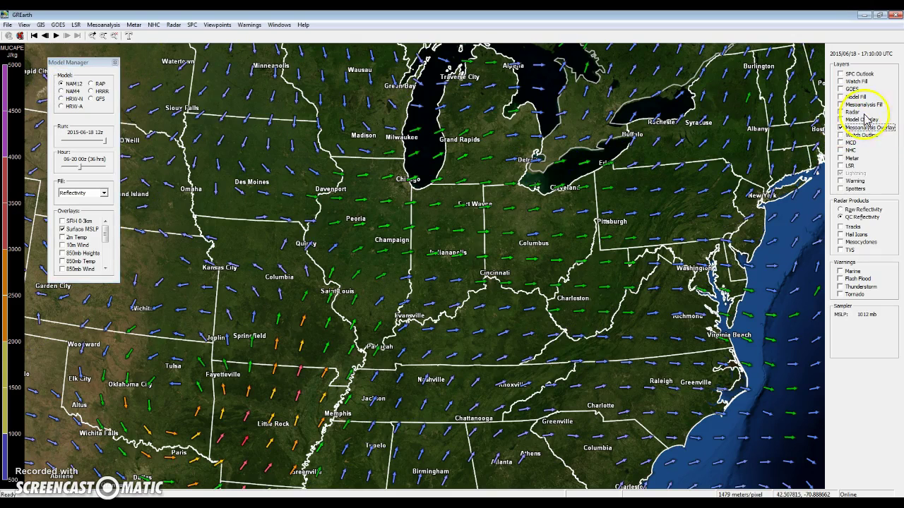
click(115, 62)
click(280, 24)
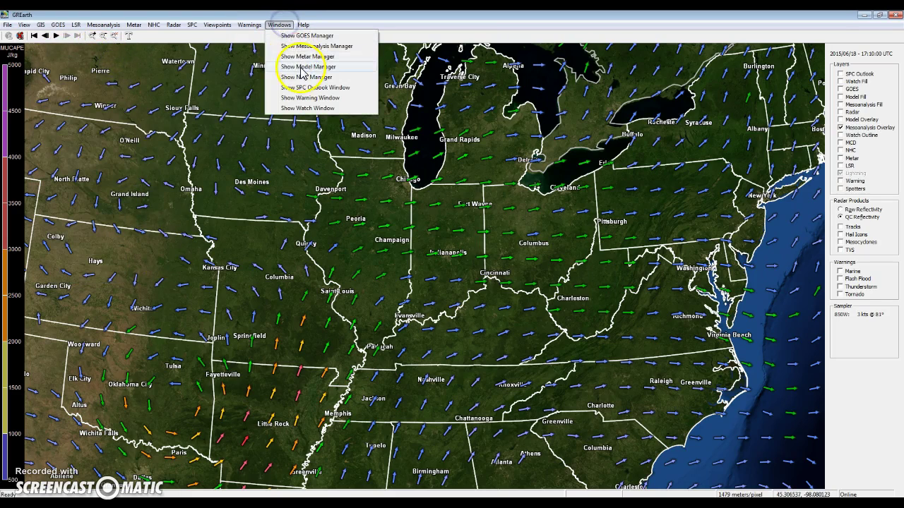
click(316, 46)
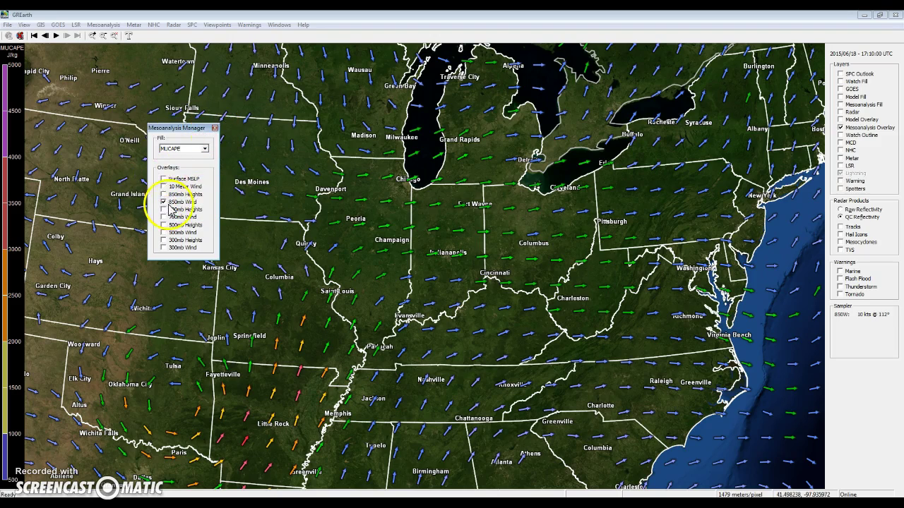
Step: Replace the Mesoanalysis Overlay layer and its manager with the Watch Outline layer and the Watch Window
click(215, 128)
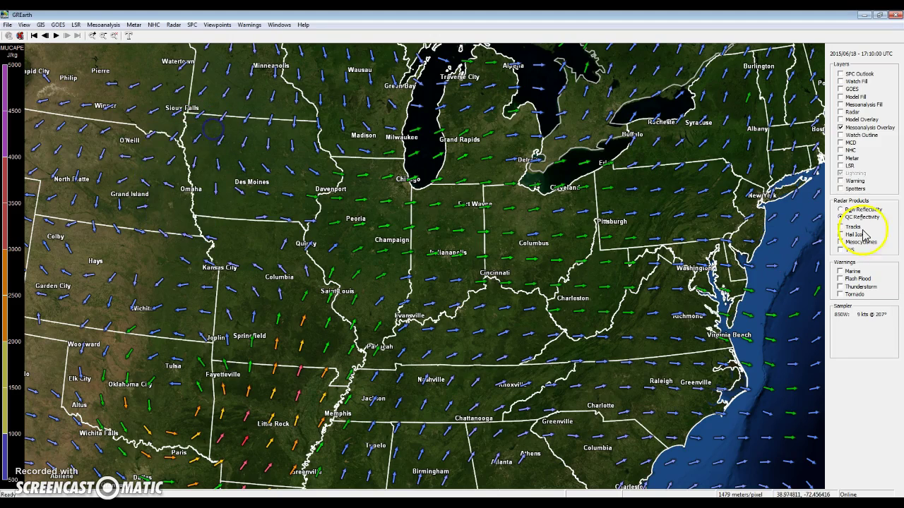
click(840, 127)
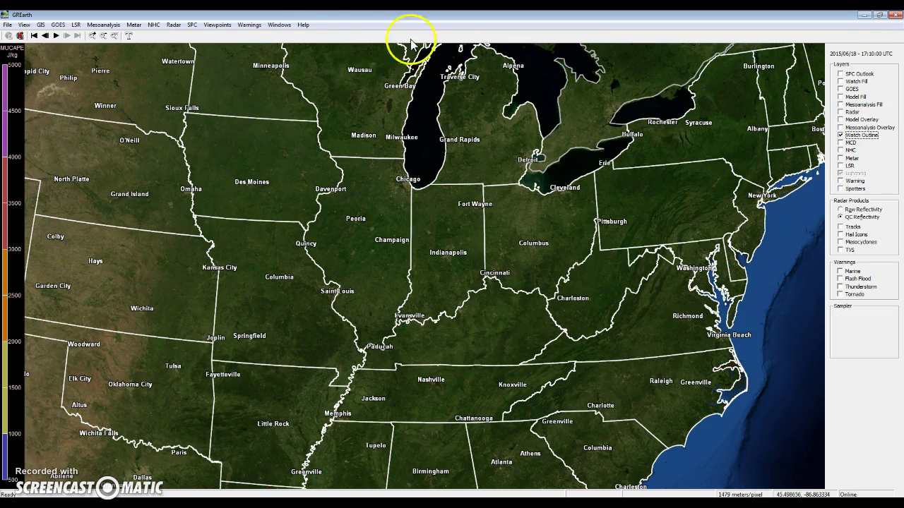
click(279, 25)
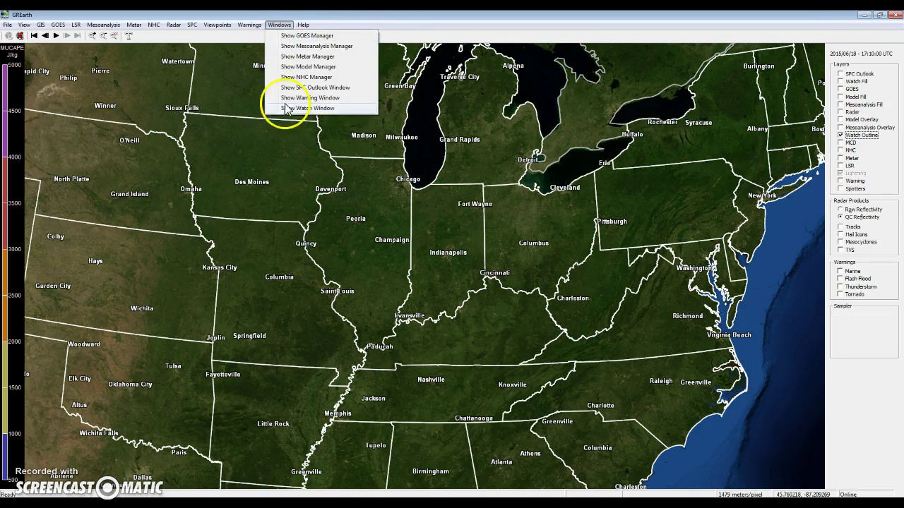
click(310, 108)
Step: Select the Day 1 Convective Outlook entry in the active SPC products list, and close that window
click(107, 130)
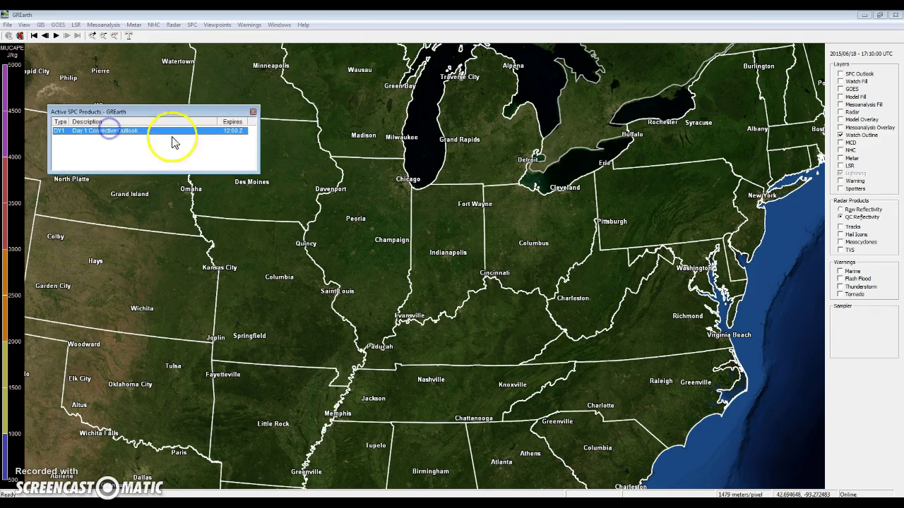
click(253, 111)
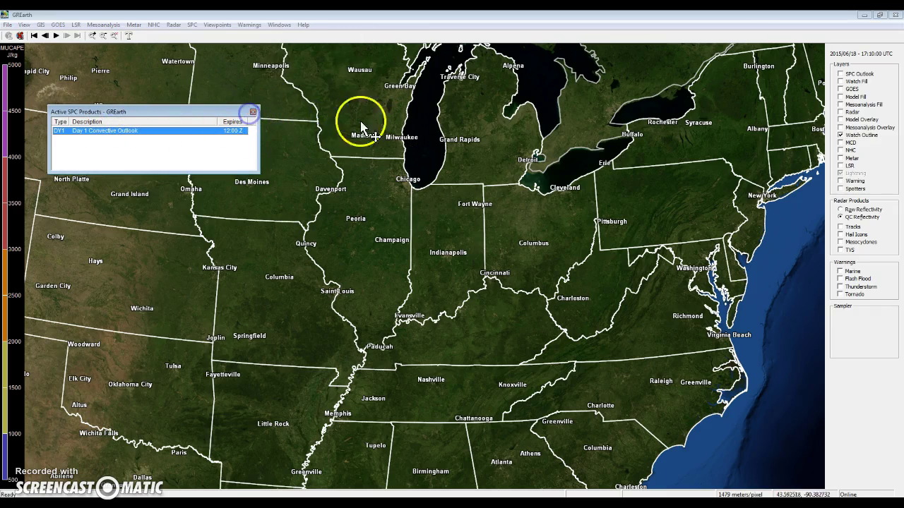
click(253, 113)
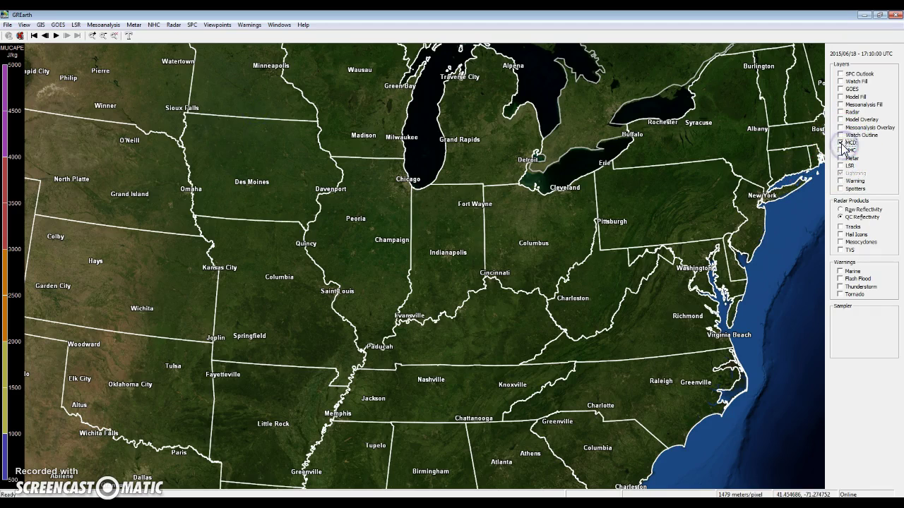
Step: View the MCD layer nationwide in place of Watch Outline, and replace it with the NHC layer over the Gulf of Mexico
scroll(471, 194, down, 2)
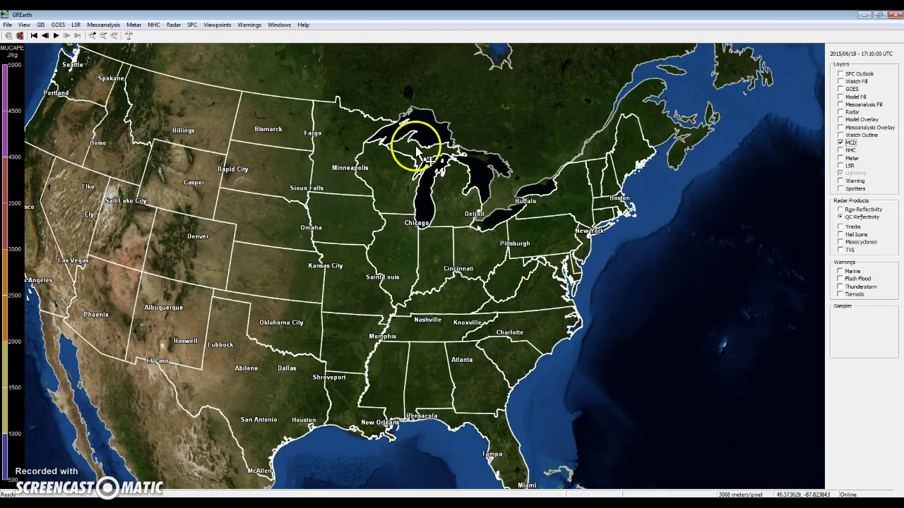
click(279, 25)
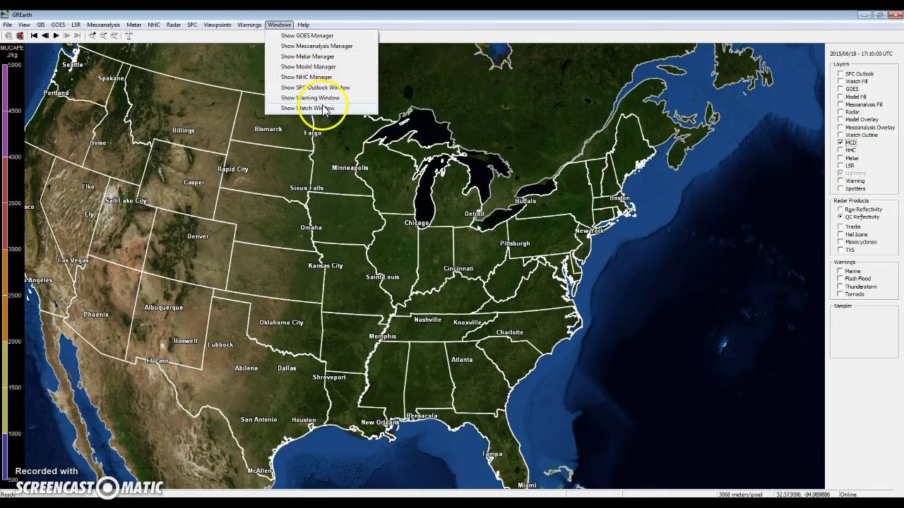
click(842, 143)
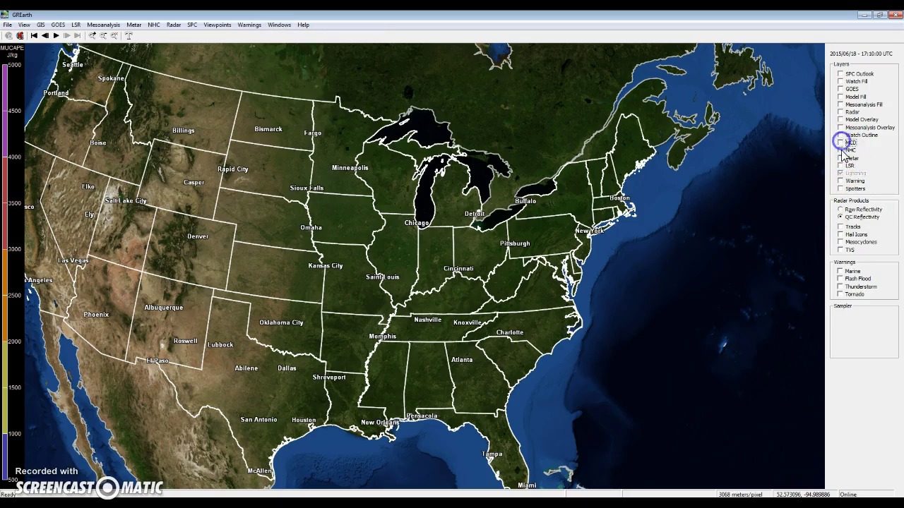
drag(635, 184, 265, 318)
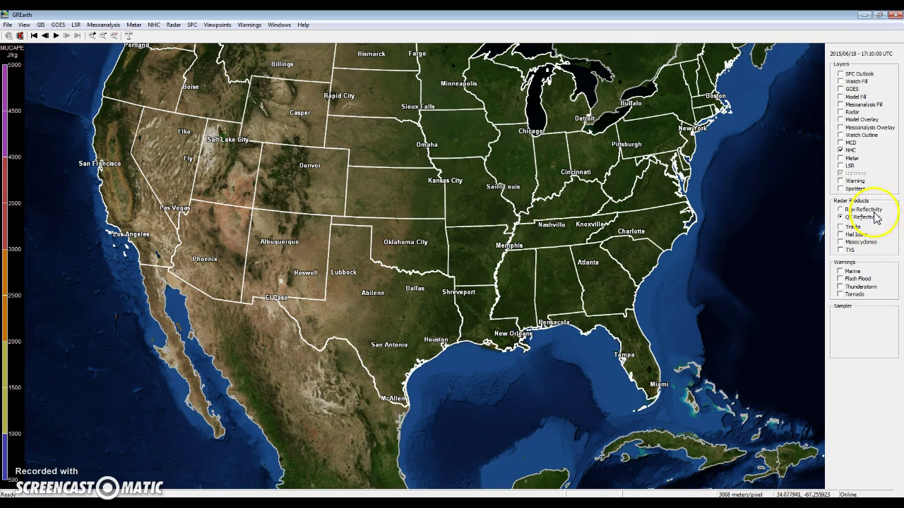
Step: Replace the NHC layer with Metar, view the station temperatures over the Midwest, and open the METAR Manager
click(840, 158)
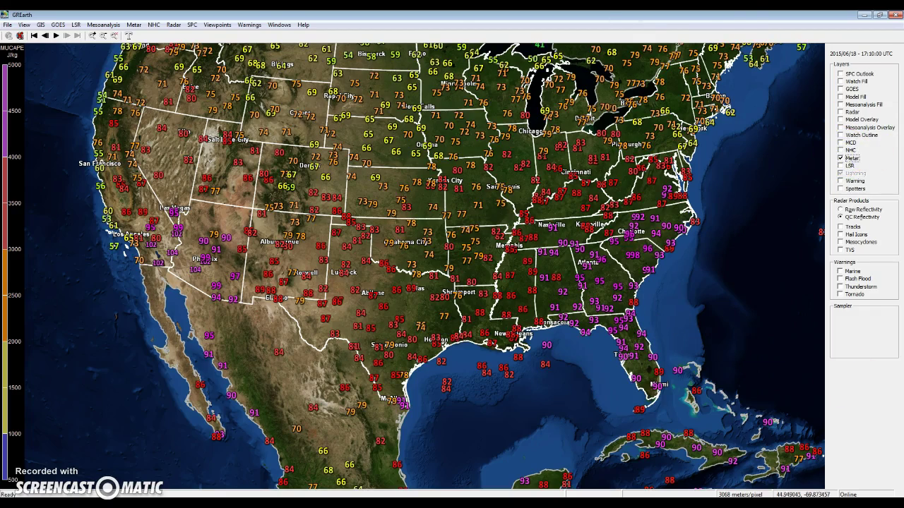
scroll(516, 242, up, 3)
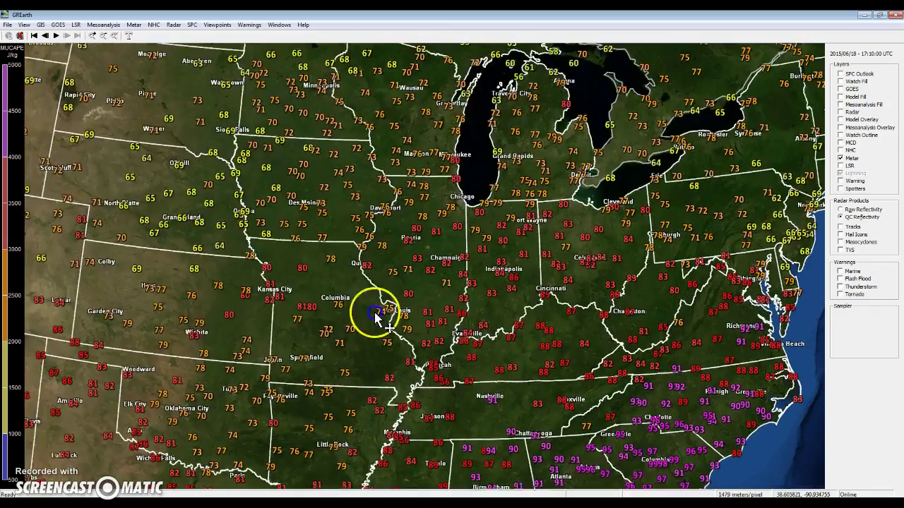
scroll(446, 290, up, 2)
scroll(447, 289, up, 1)
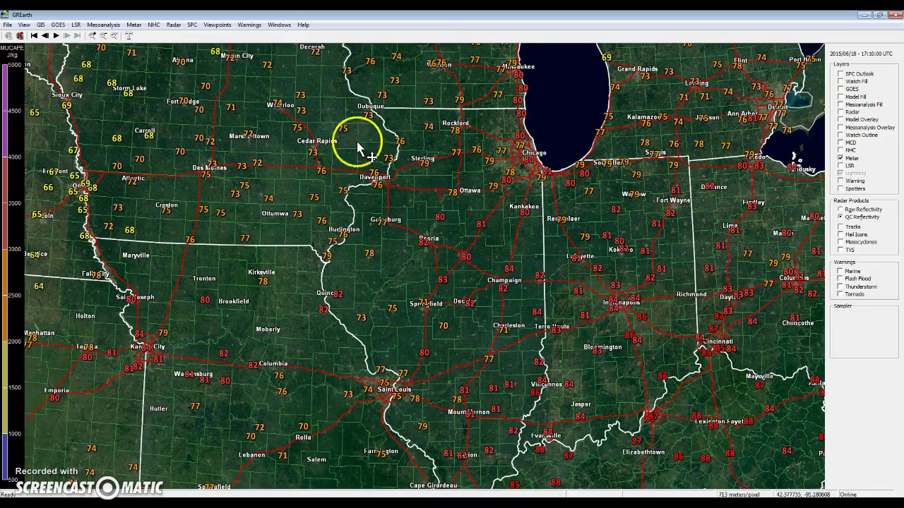
click(274, 26)
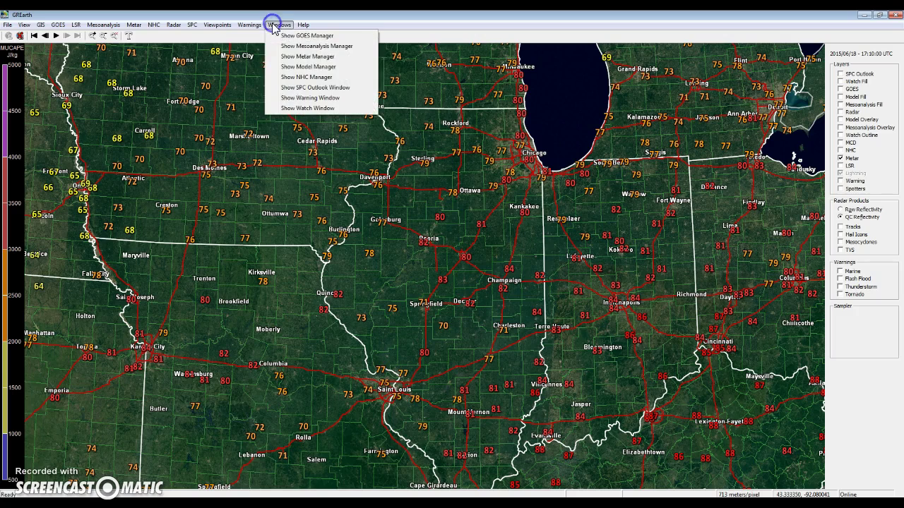
click(293, 57)
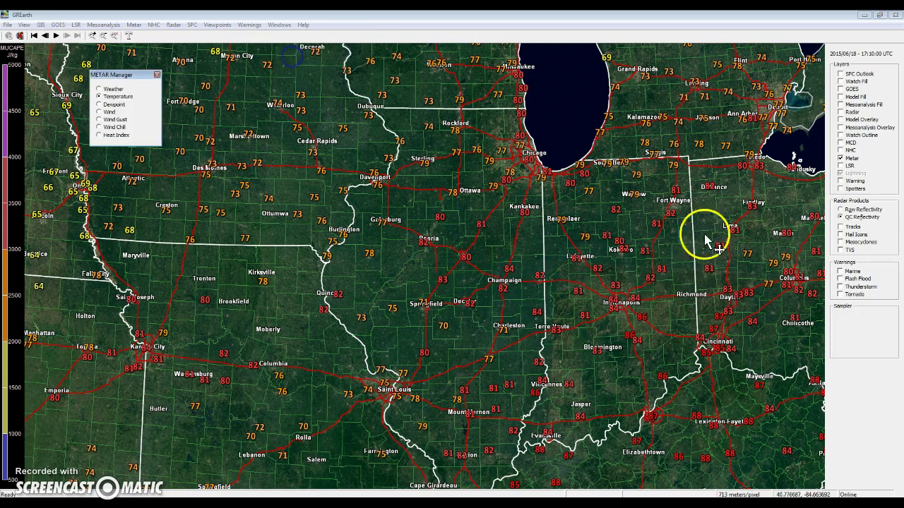
Step: Show the Metar Weather, Temperature, Dewpoint and Wind products in turn, and inspect the Bloomington-Normal station report
click(99, 90)
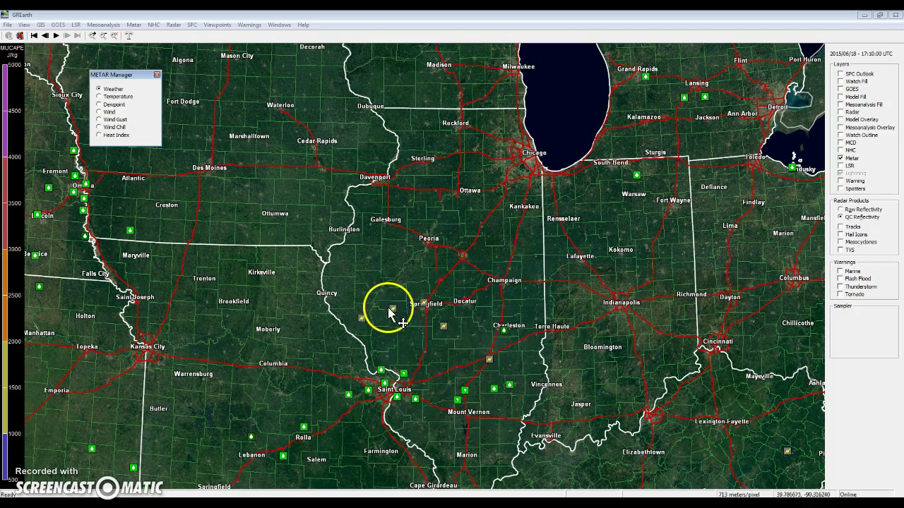
click(99, 96)
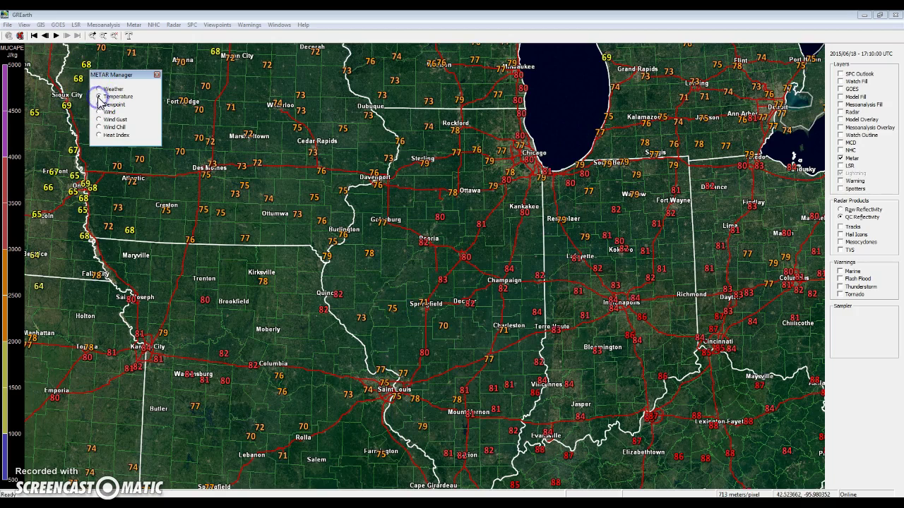
click(101, 106)
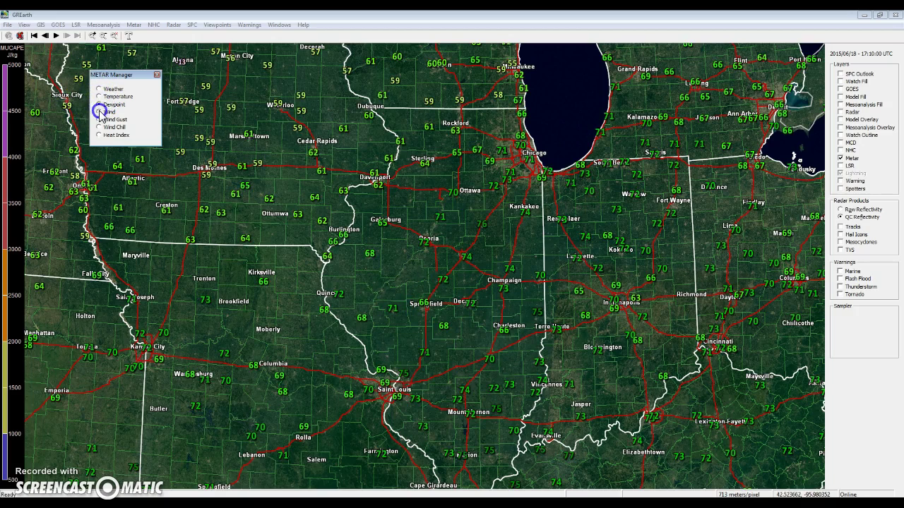
click(100, 112)
click(466, 258)
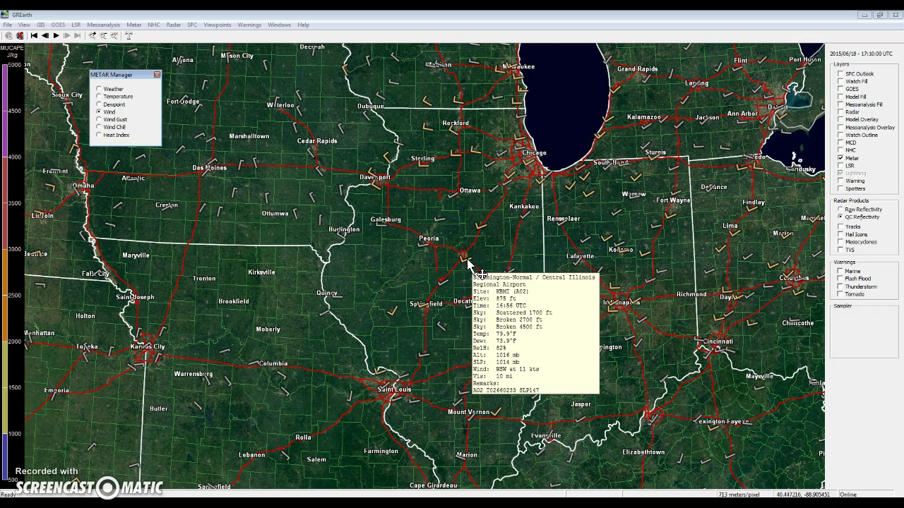
click(468, 268)
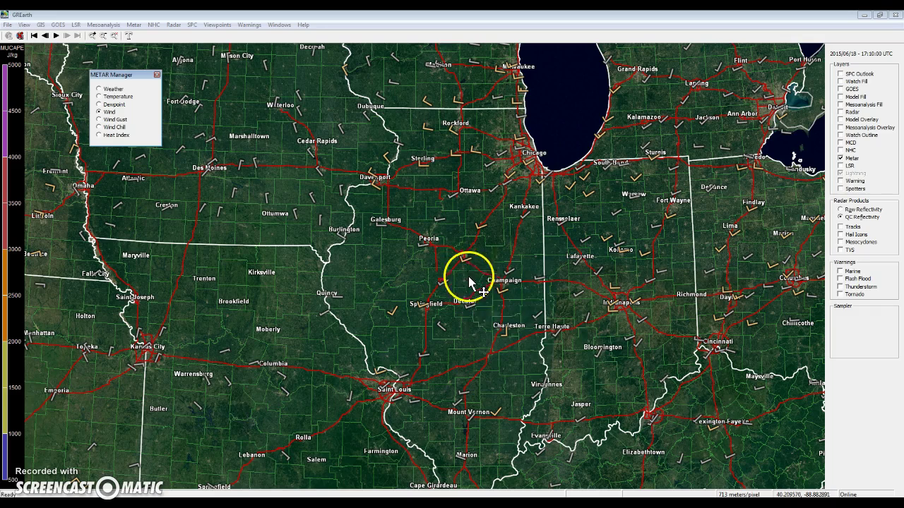
Step: View the Metar Heat Index, compare Temperature with Dewpoint, and return to the Temperature product
click(100, 135)
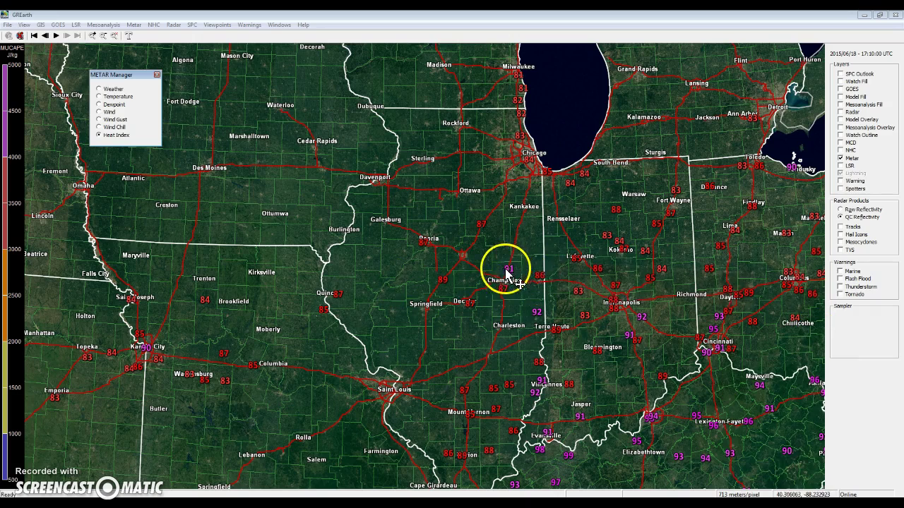
click(100, 96)
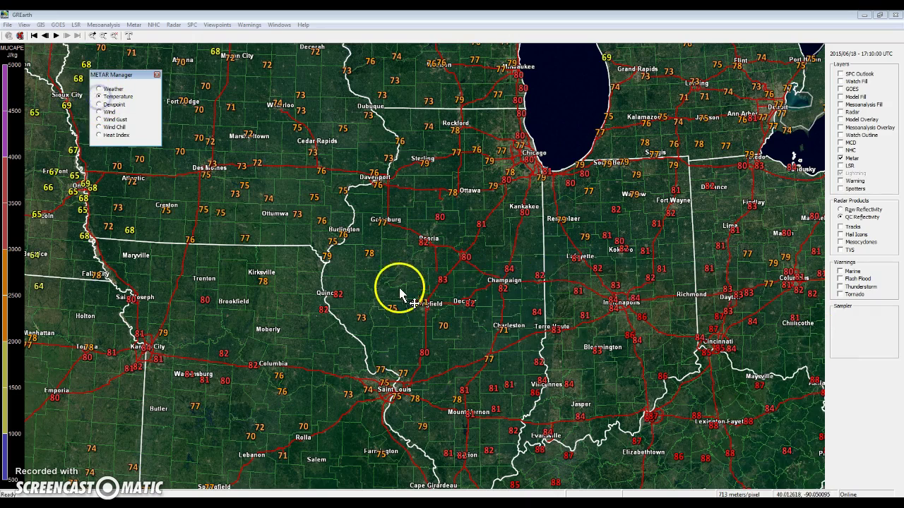
click(100, 104)
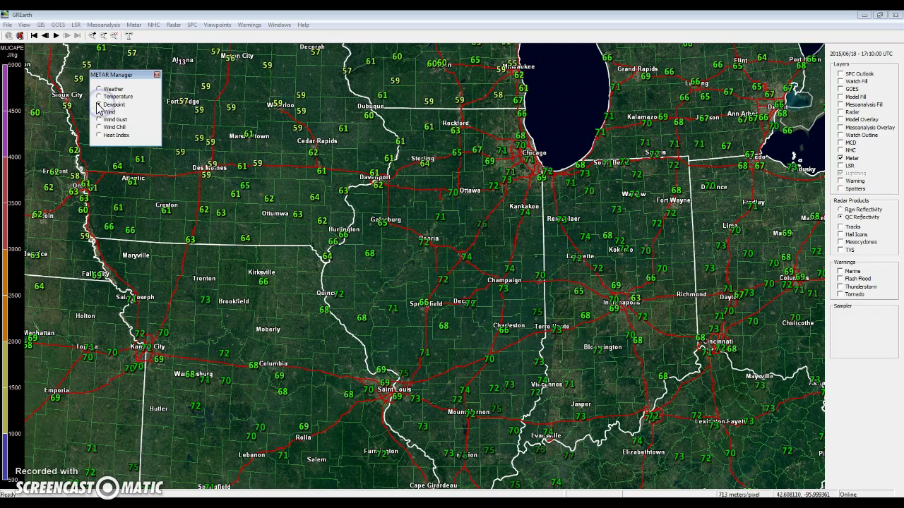
click(99, 97)
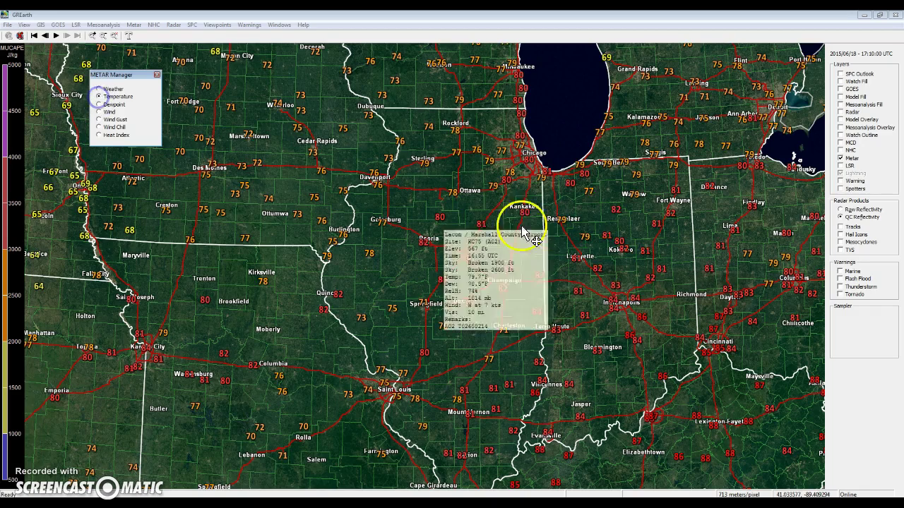
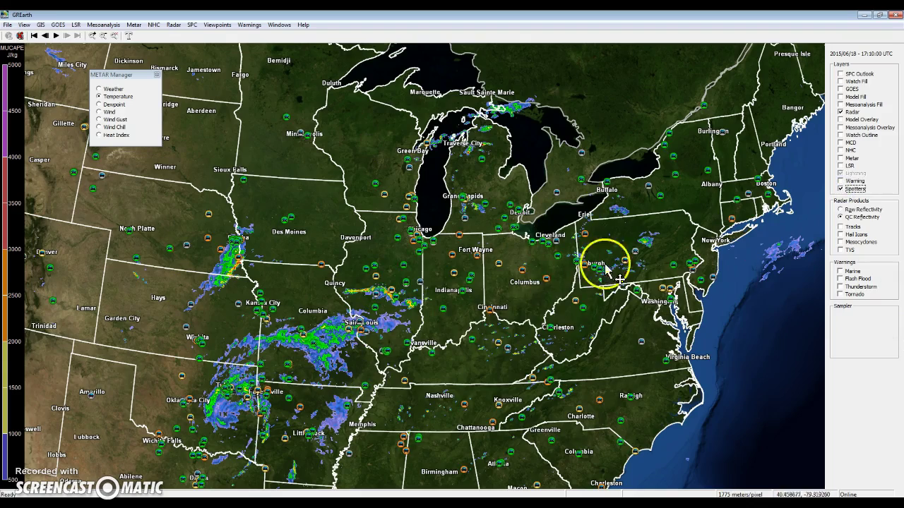
Step: Examine the spotter locations over Illinois and the surrounding Midwest, and hide the Spotters layer
scroll(426, 295, up, 2)
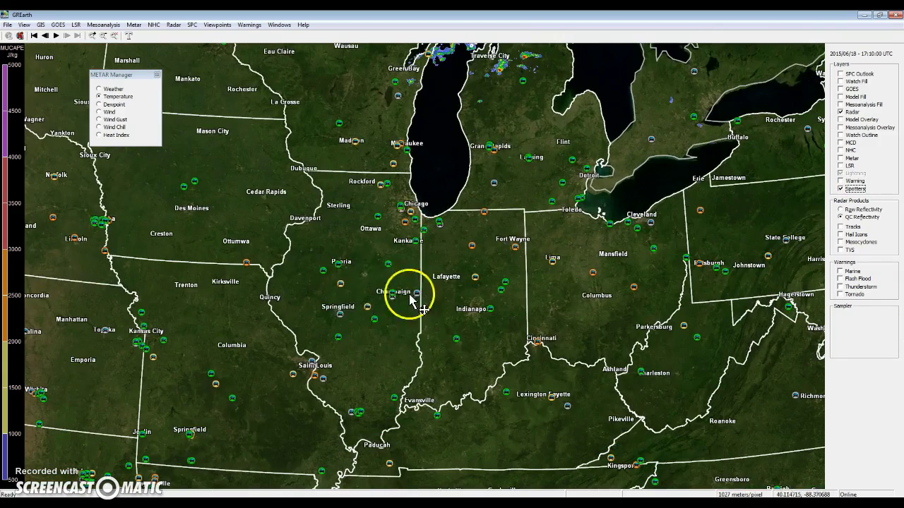
mouse_move(341, 285)
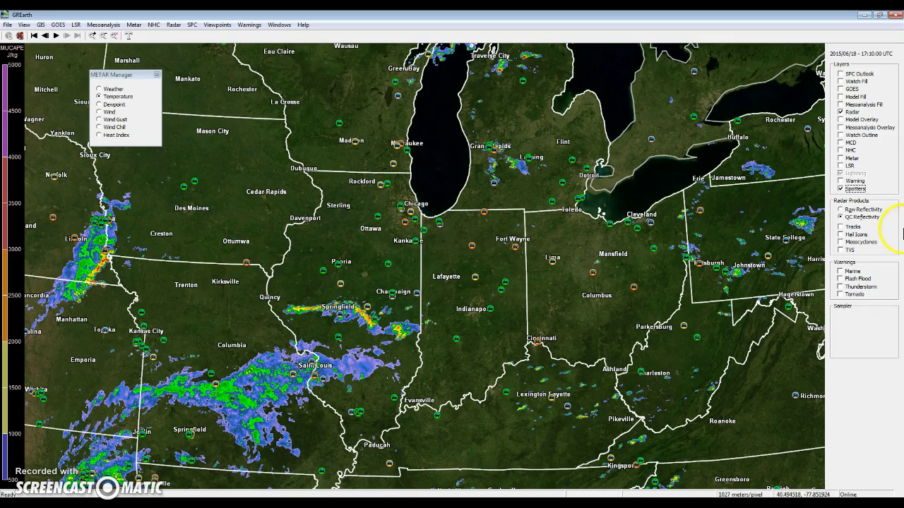
click(841, 189)
Step: Compare Raw Reflectivity with QC Reflectivity, and display the storm Tracks on the central Illinois radar echoes
click(841, 211)
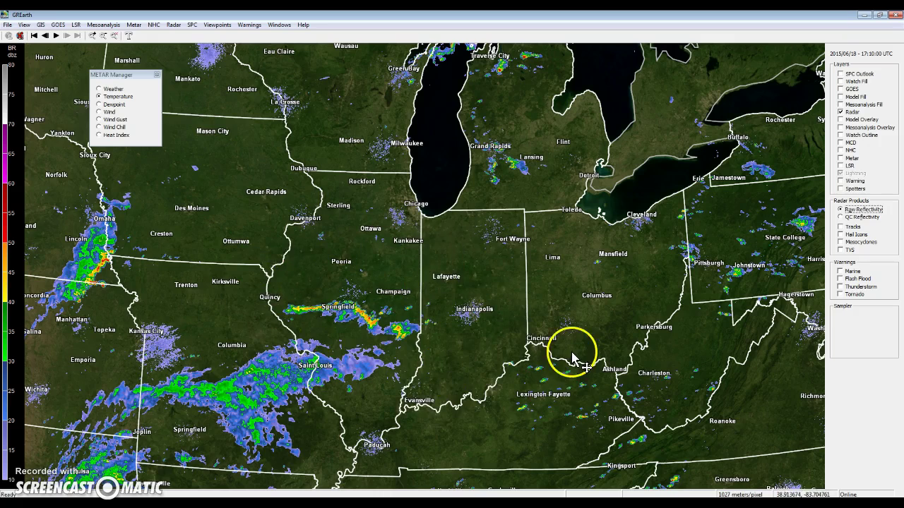
click(840, 216)
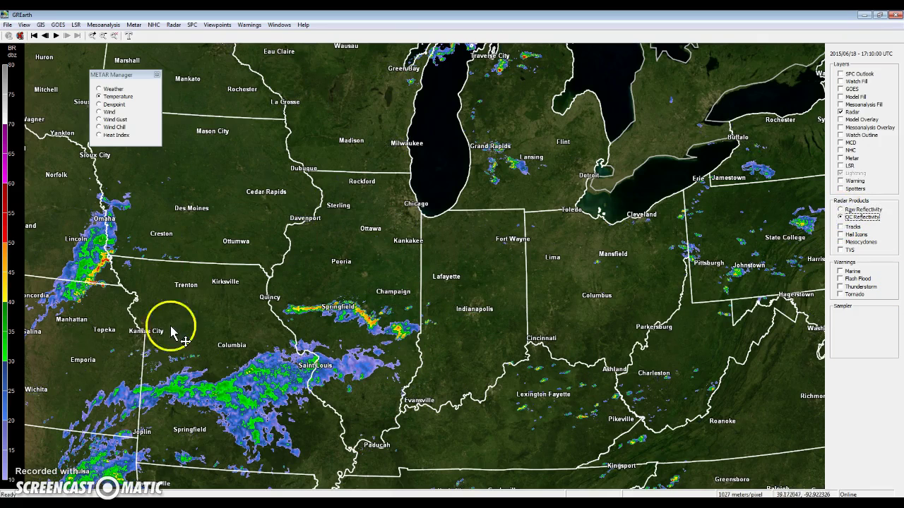
click(840, 227)
scroll(357, 306, up, 3)
drag(350, 382, 353, 231)
scroll(520, 236, up, 2)
click(497, 192)
click(435, 334)
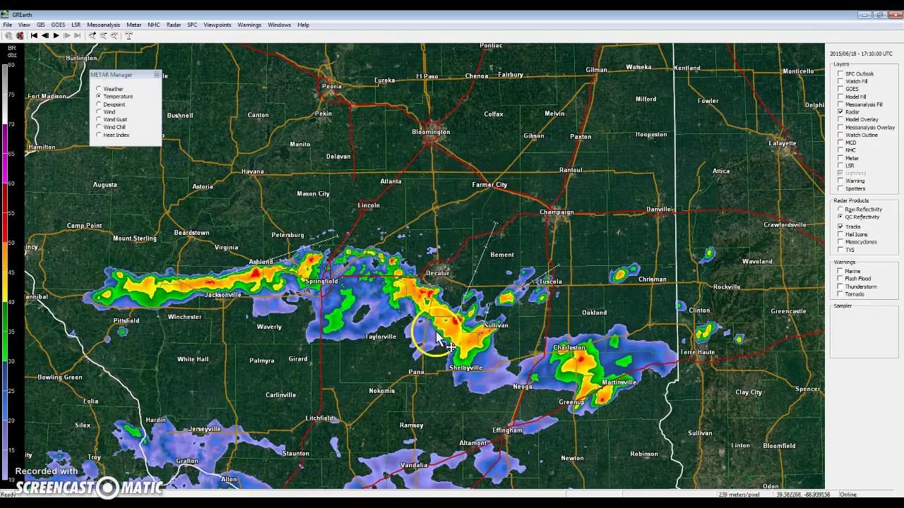
Step: Replace the storm Tracks with Hail Icons and those with Mesocyclones, checking the storms in central Illinois and the wider region
click(841, 228)
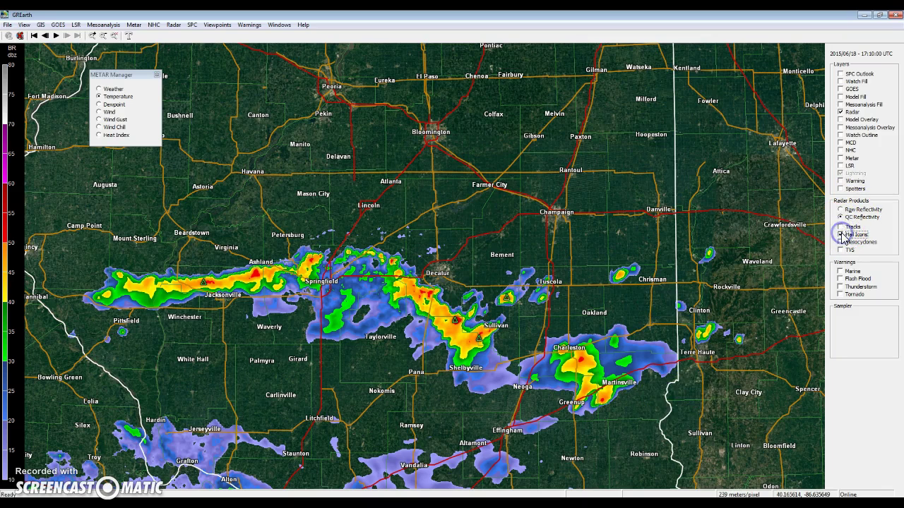
mouse_move(455, 321)
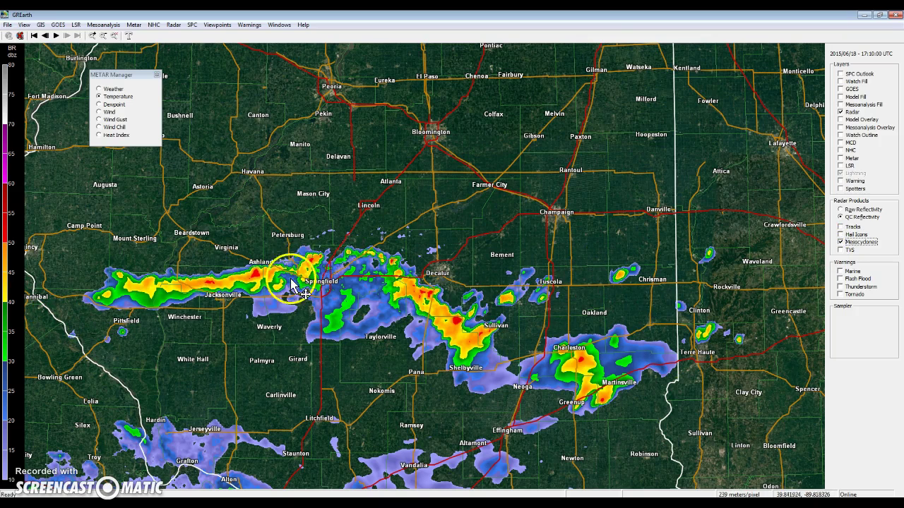
scroll(385, 309, down, 1)
scroll(384, 309, down, 3)
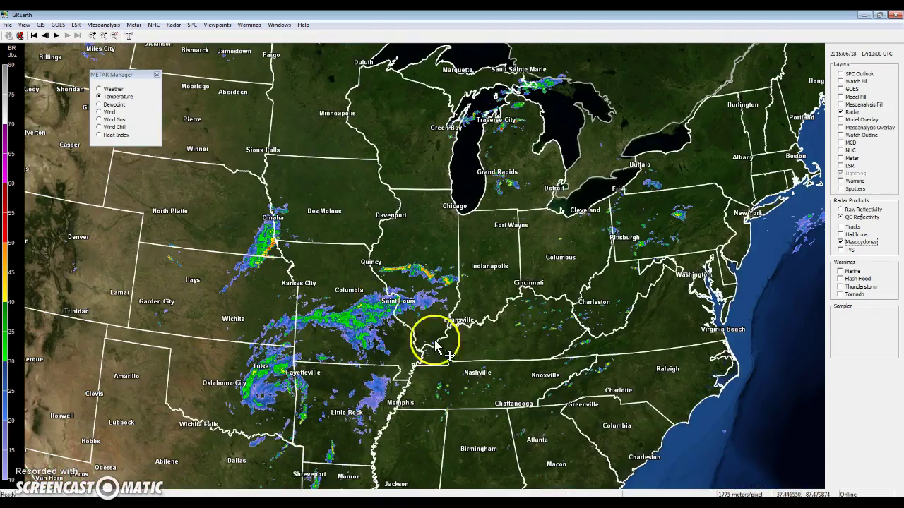
scroll(488, 311, up, 3)
scroll(489, 313, up, 2)
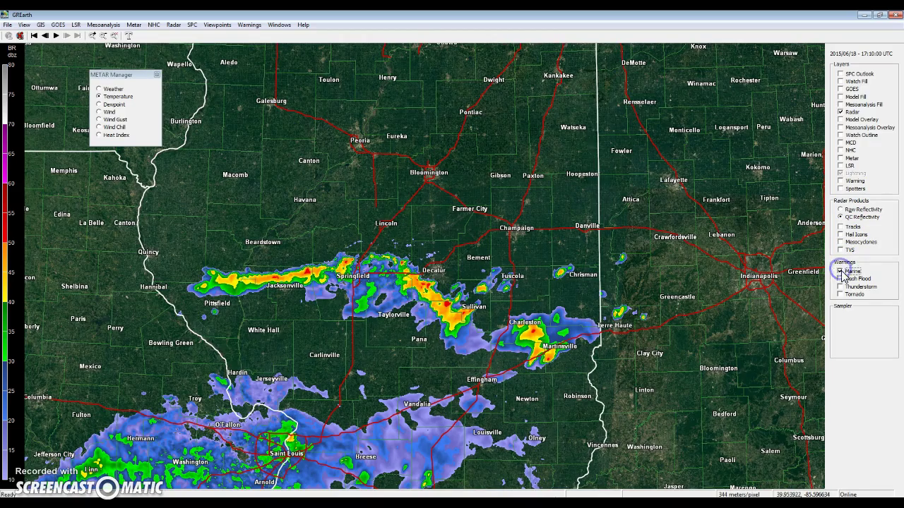
Step: Display the Marine, Flash Flood, Thunderstorm and Tornado warnings over the Midwest, and turn all four off again
click(841, 294)
scroll(615, 278, down, 4)
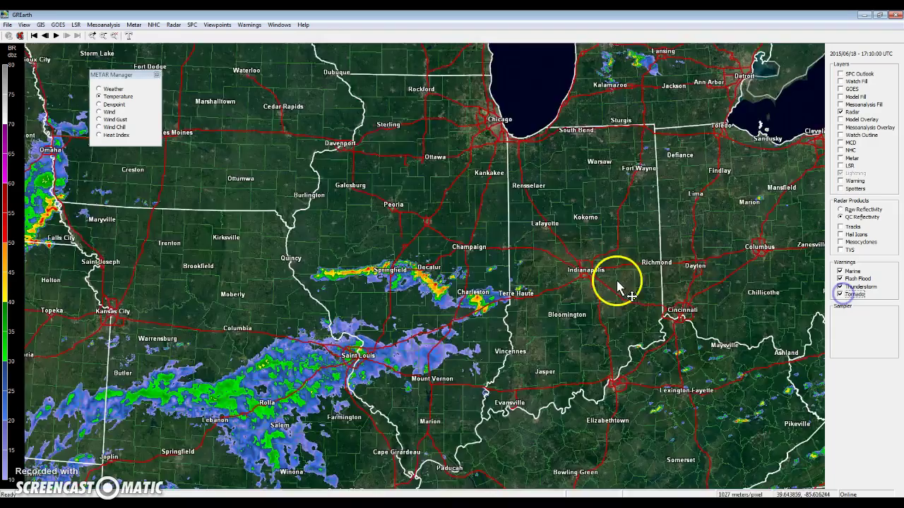
scroll(428, 309, up, 1)
scroll(428, 308, up, 3)
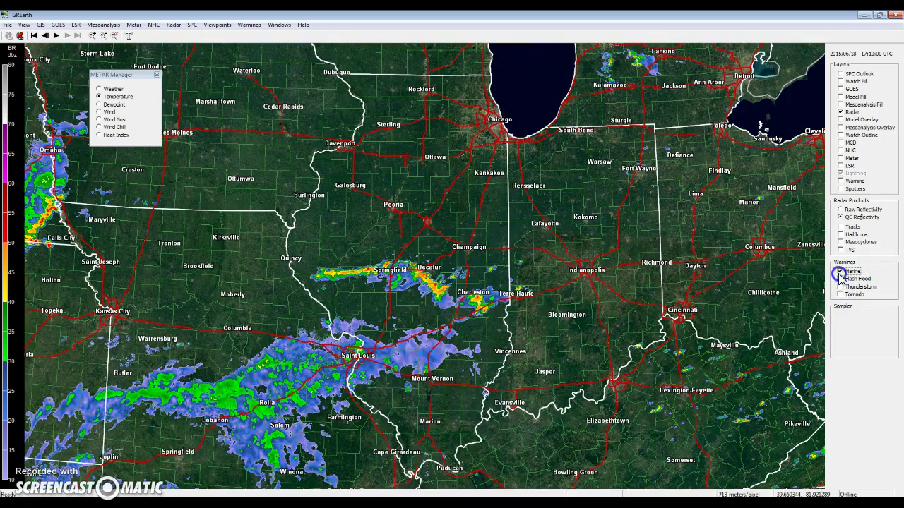
click(740, 269)
Step: Open the GOES Manager, and replace the Radar layer with the GOES satellite layer
click(287, 23)
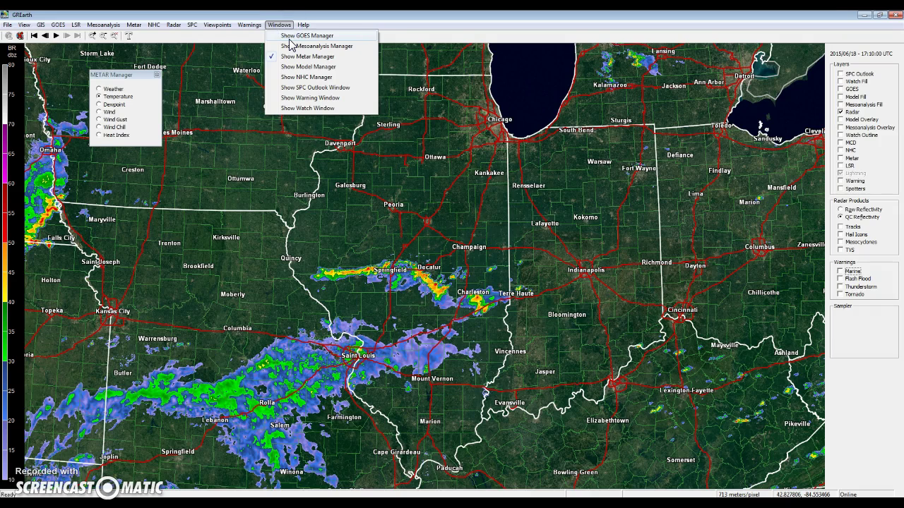
click(289, 36)
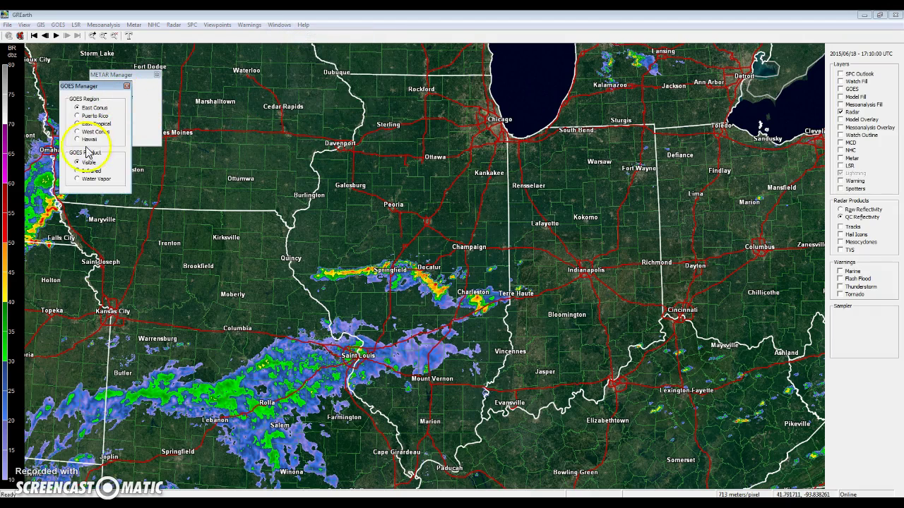
click(844, 95)
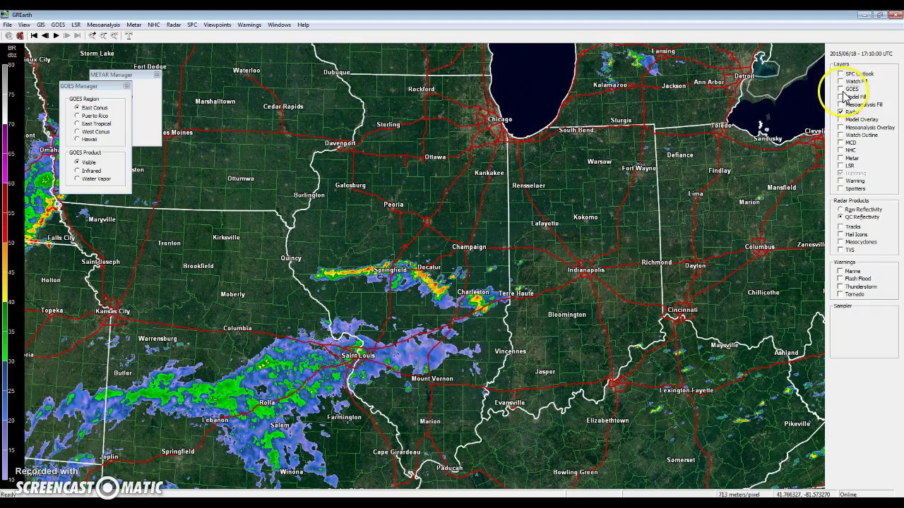
click(840, 112)
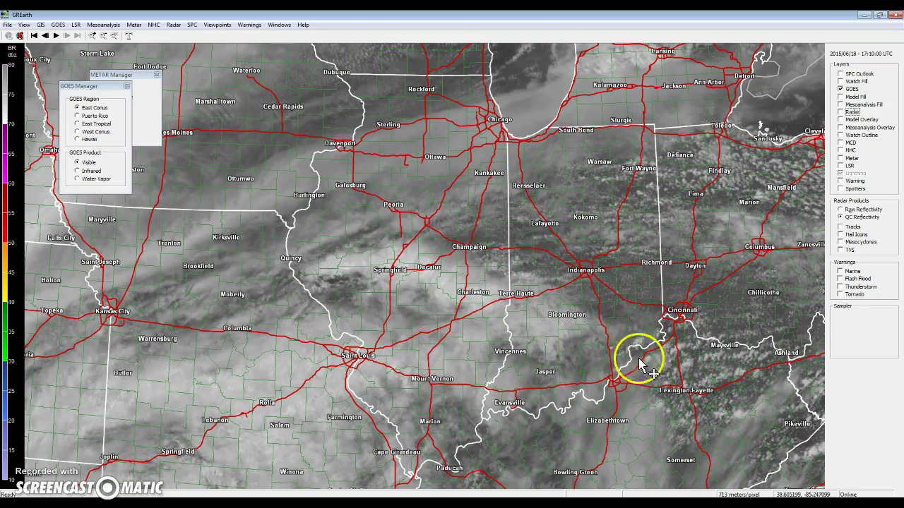
Step: View the extent of the Visible satellite image over the central and eastern states, and switch the GOES product to Infrared
scroll(299, 252, down, 3)
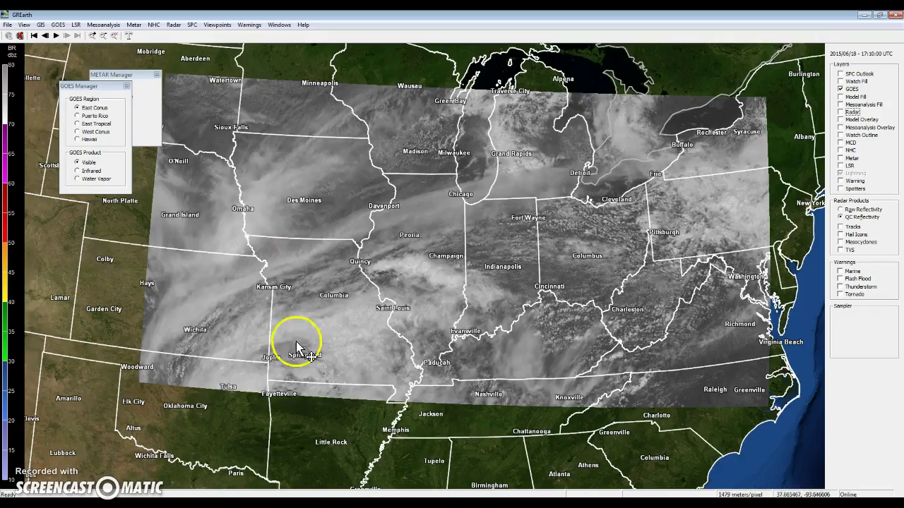
drag(298, 347, 355, 353)
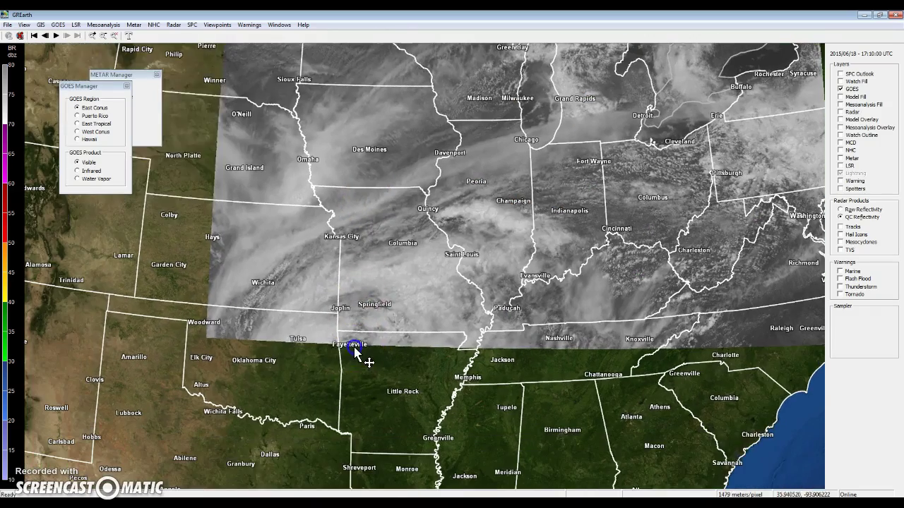
click(78, 171)
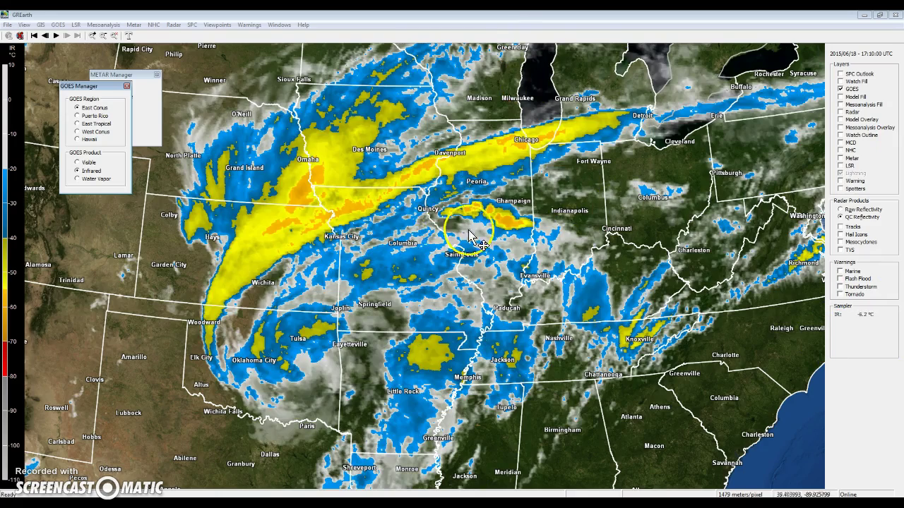
Step: Switch the GOES product to Water Vapor, and examine it across North America and closely around Oklahoma and Arkansas
click(78, 178)
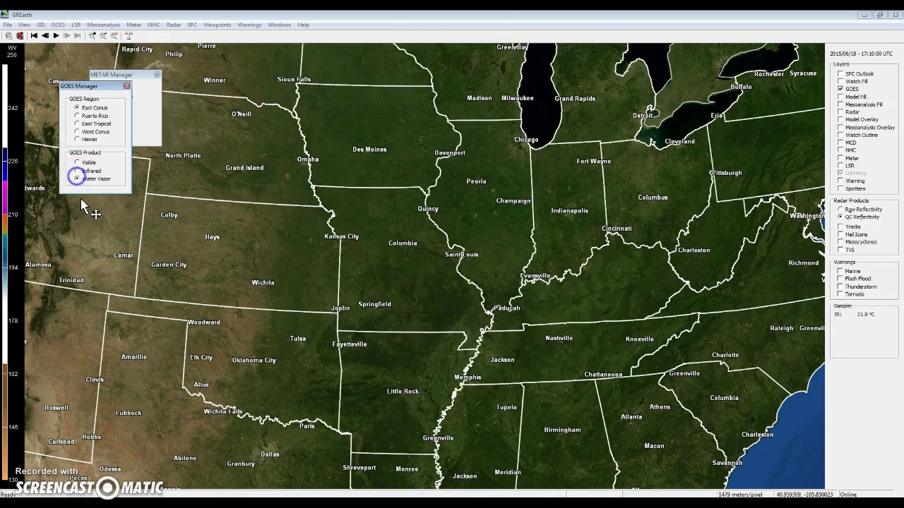
drag(273, 365, 299, 311)
scroll(298, 311, down, 10)
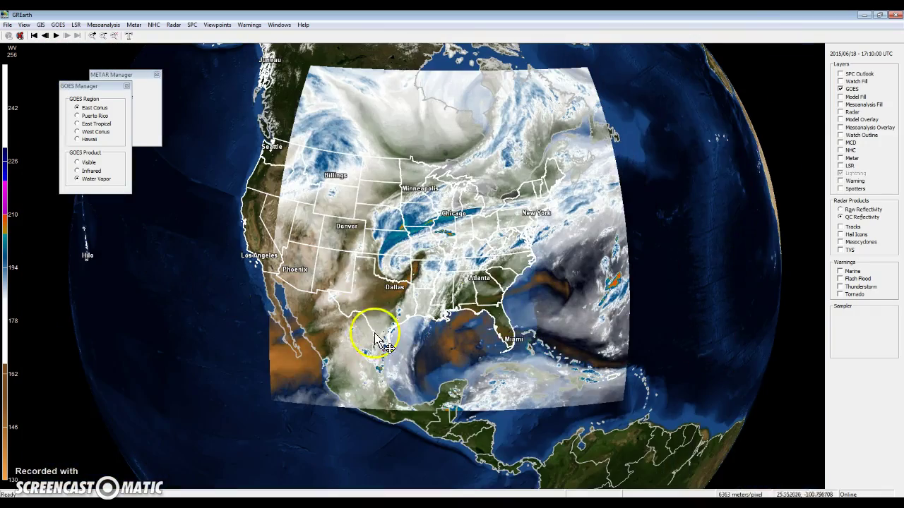
scroll(373, 299, up, 8)
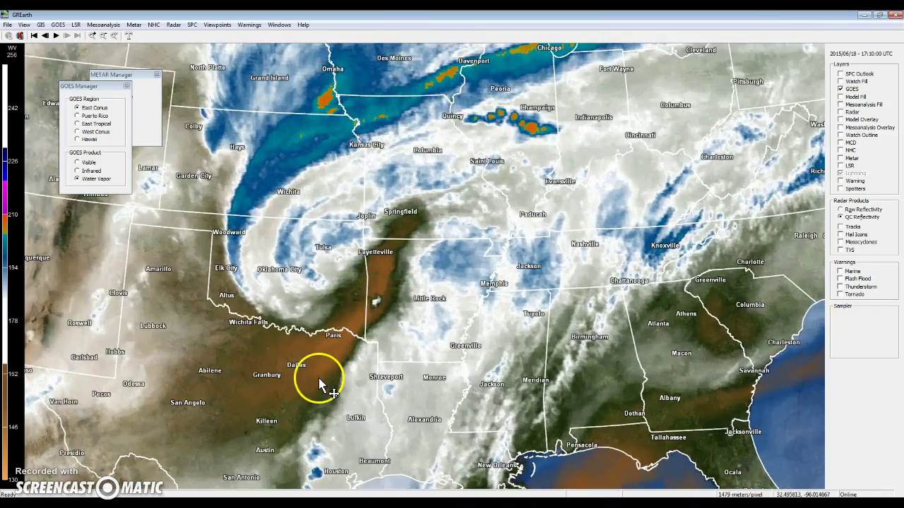
scroll(365, 367, up, 2)
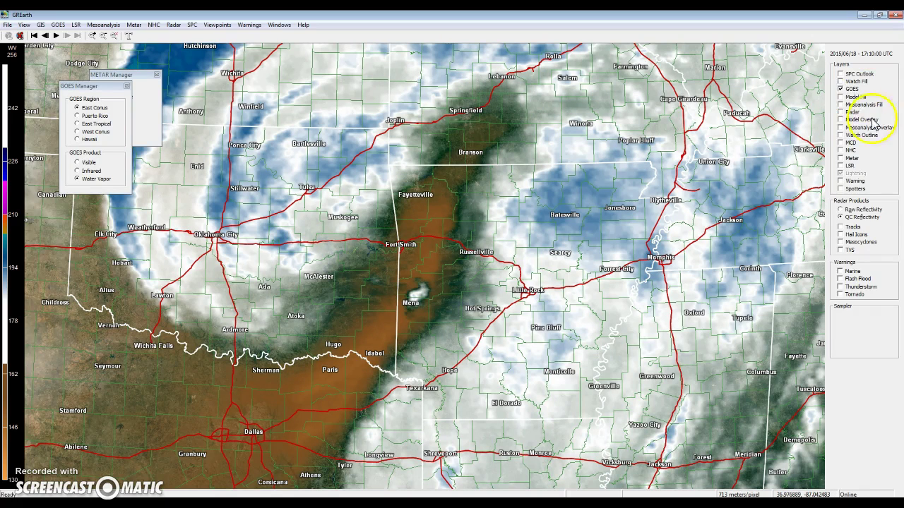
Step: Overlay Radar on the Water Vapor image, hide it again, and set the GOES product to Visible
click(843, 113)
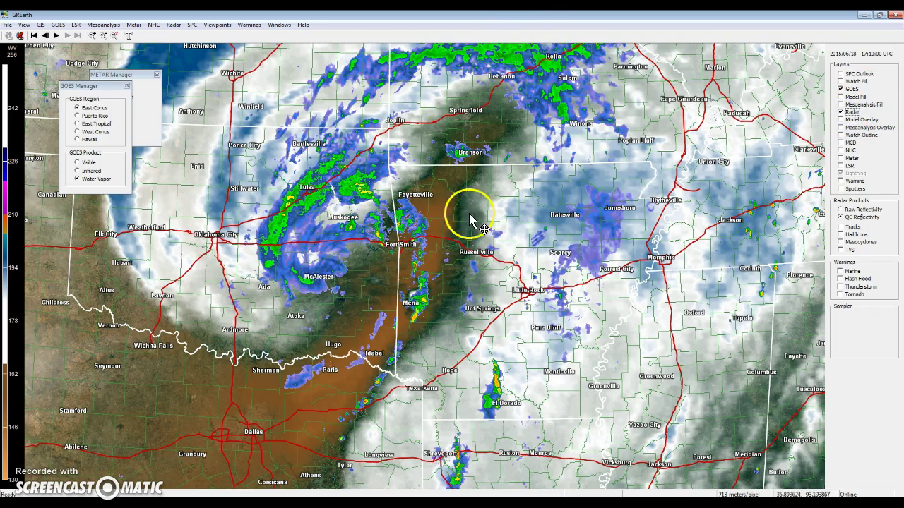
click(841, 112)
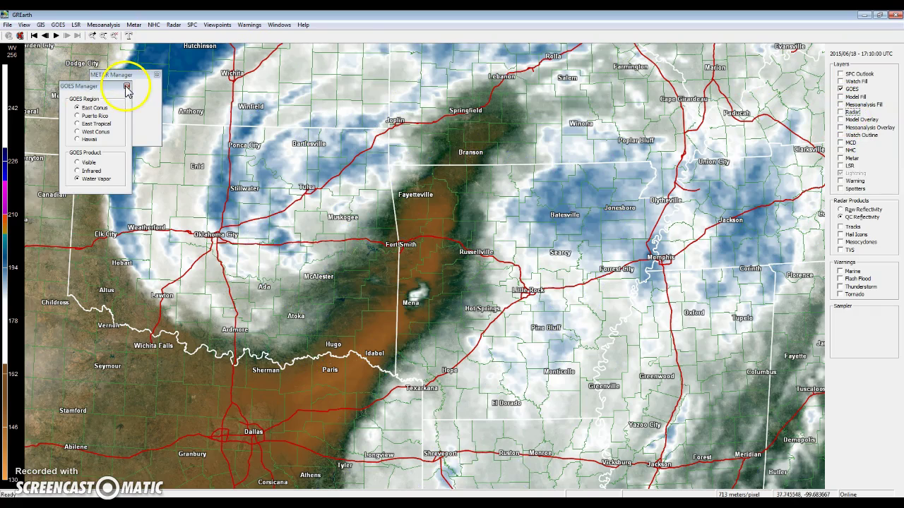
click(78, 162)
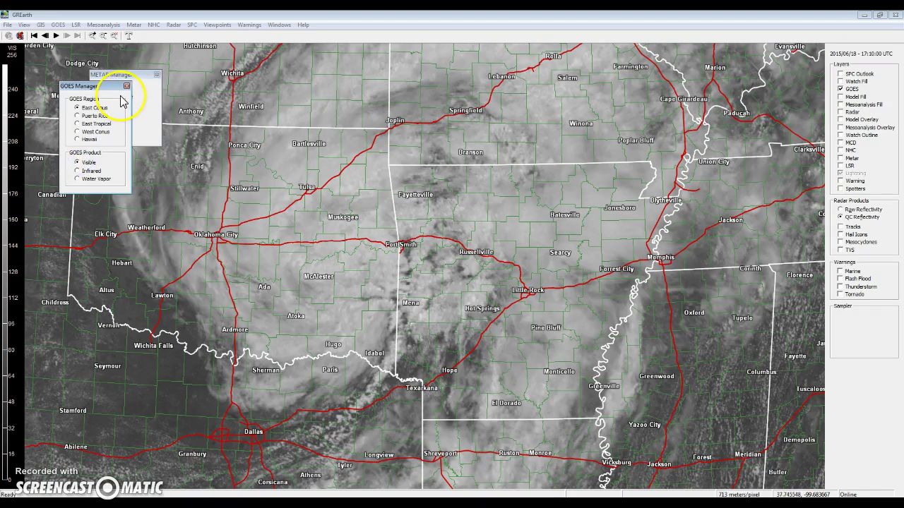
Step: Close the GOES Manager and METAR Manager, and open the NHC Manager to view its options
click(126, 87)
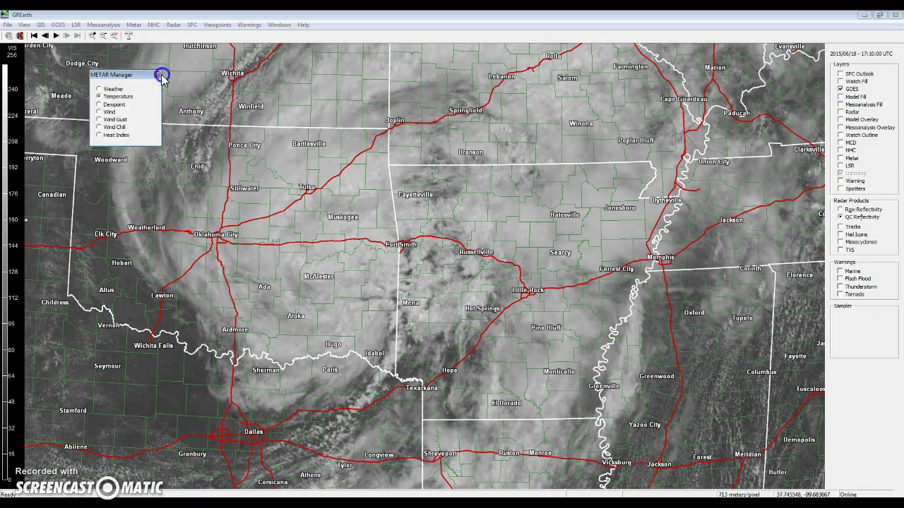
click(157, 74)
click(279, 24)
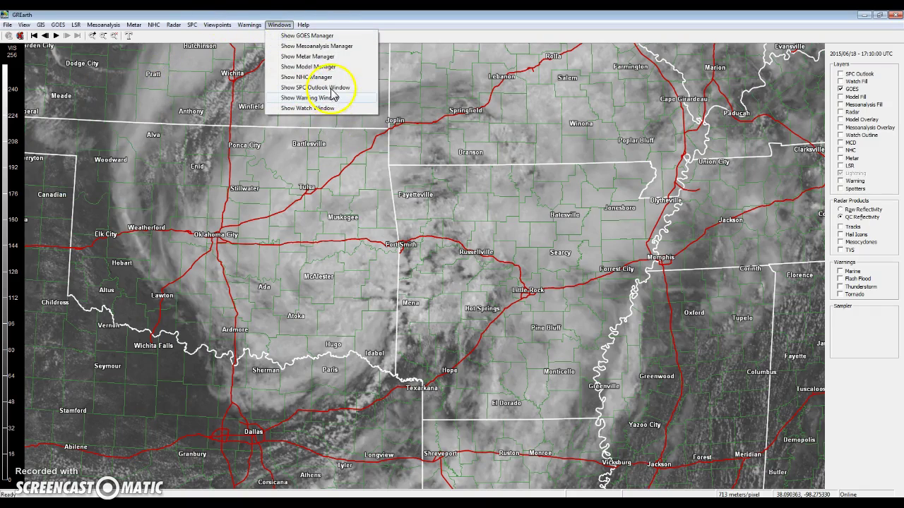
click(329, 77)
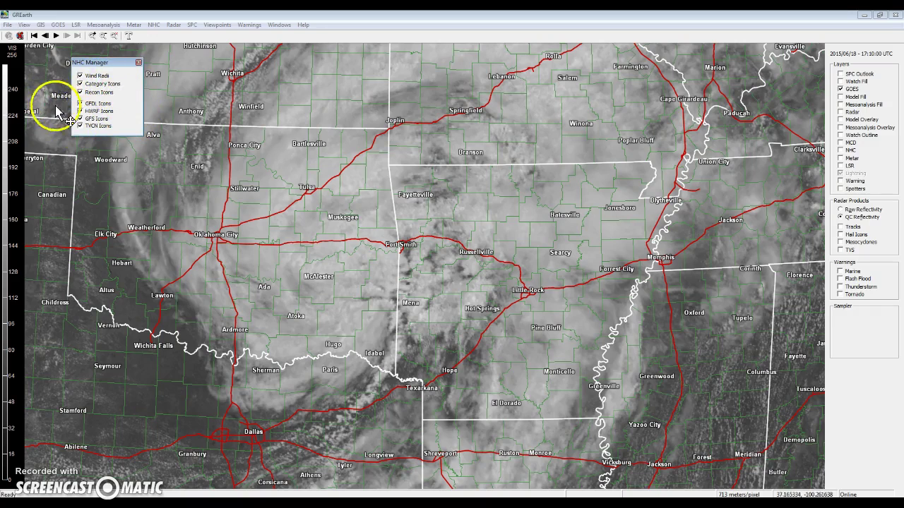
Step: Close the NHC Manager and hide the GOES satellite layer
click(138, 63)
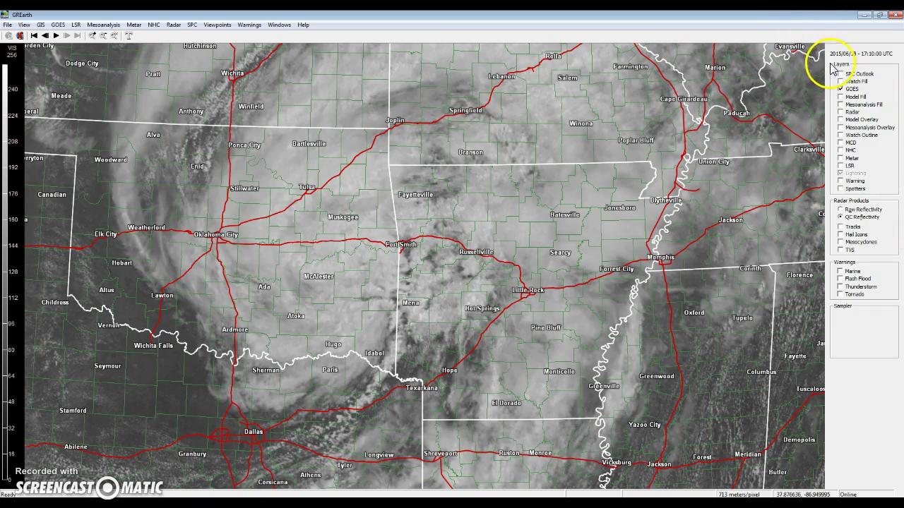
click(840, 89)
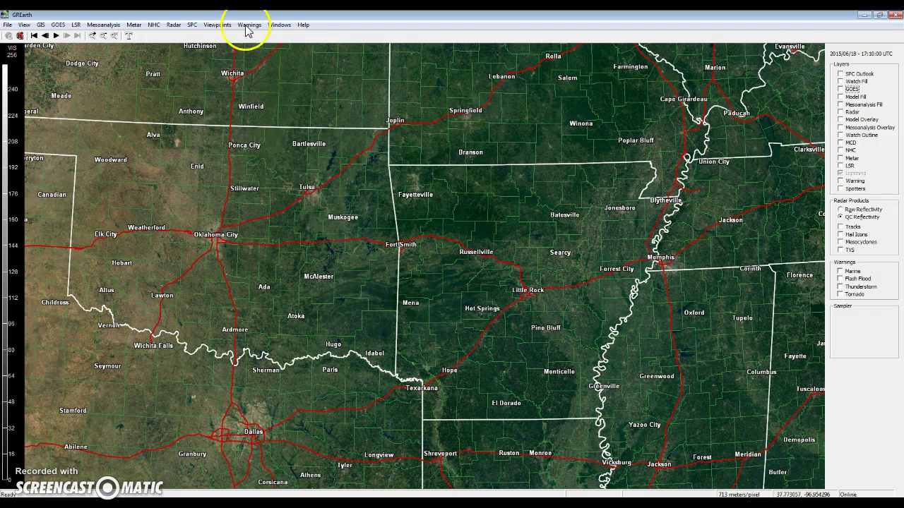
click(173, 25)
mouse_move(198, 39)
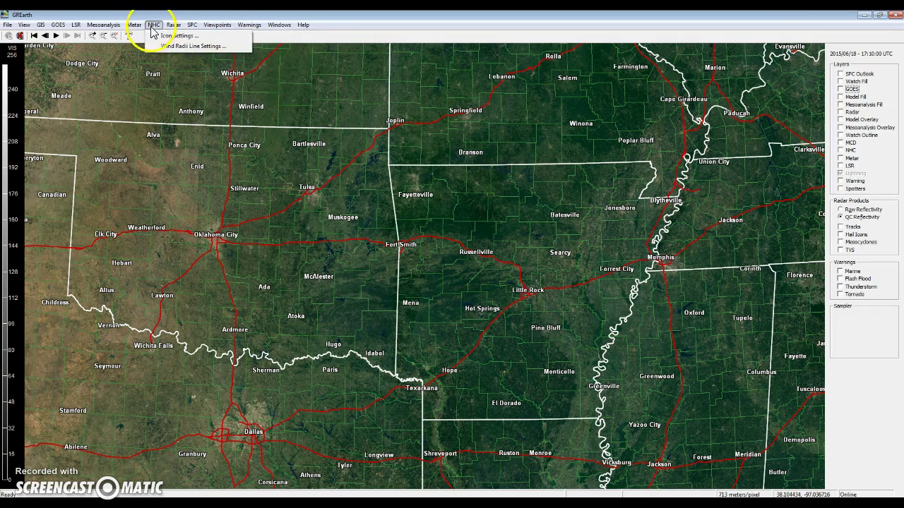
mouse_move(139, 28)
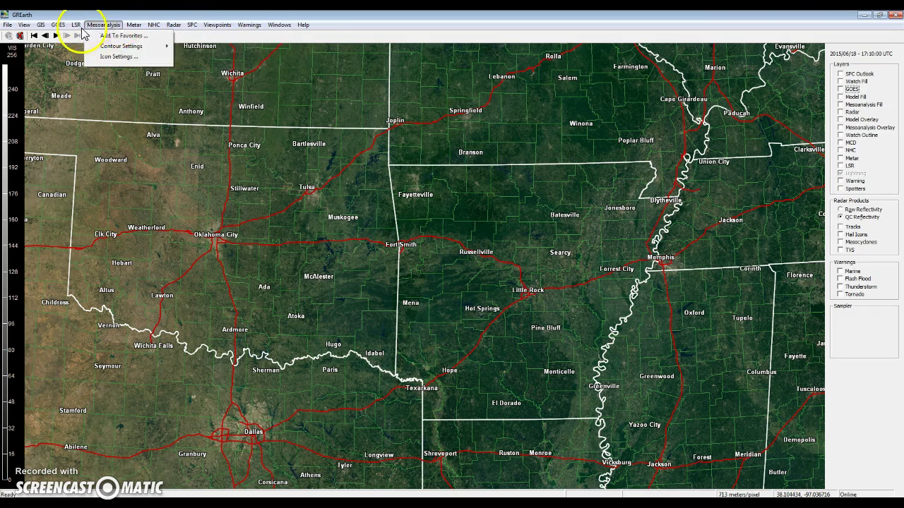
mouse_move(50, 29)
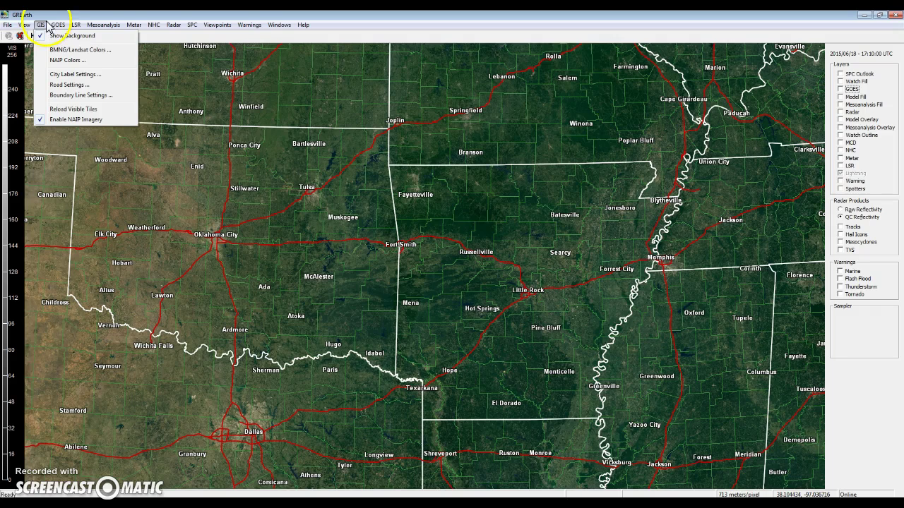
click(27, 29)
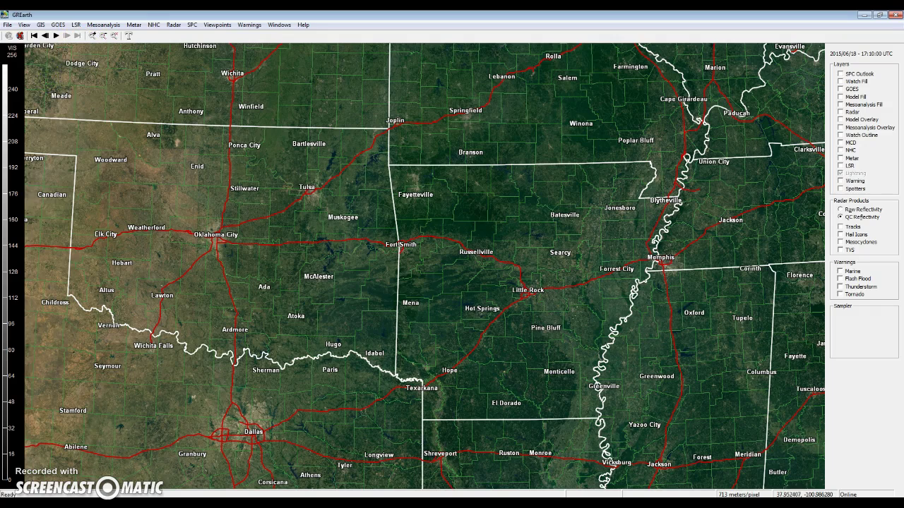
Step: Reset the map to the whole country, and show the Radar layer over the eastern United States
click(113, 36)
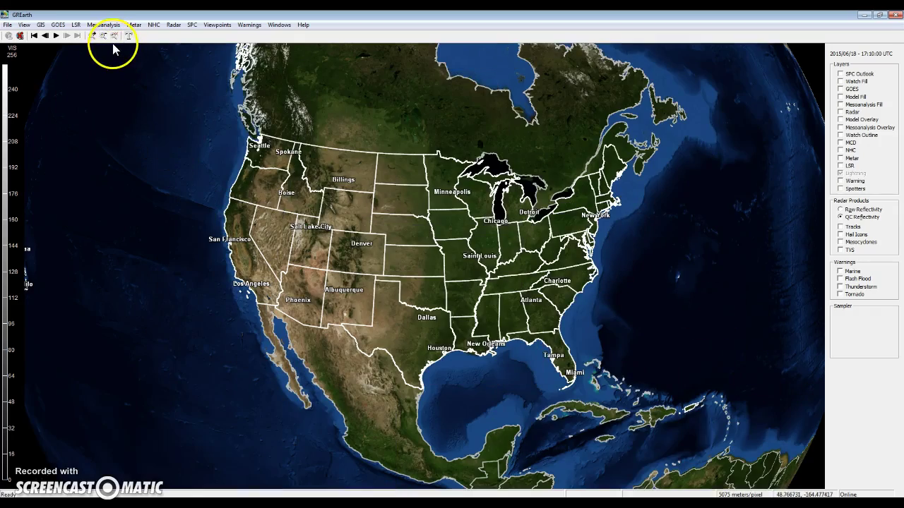
click(94, 36)
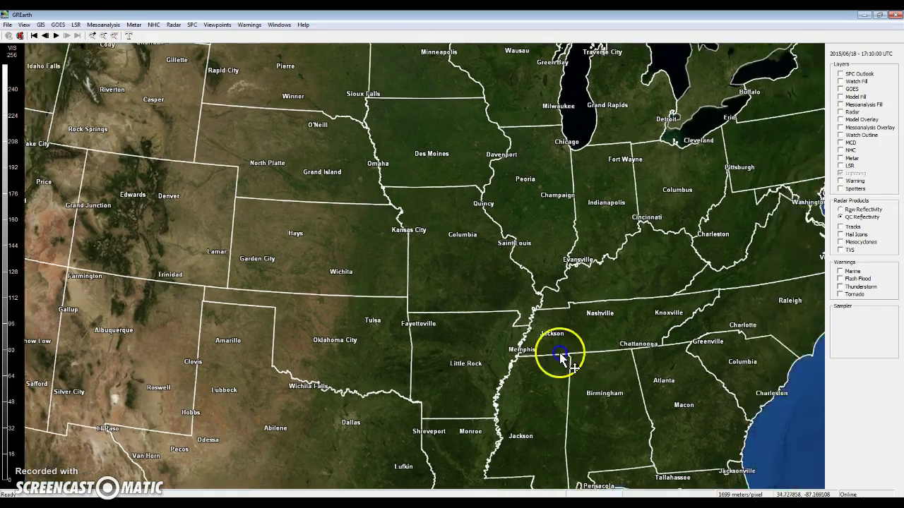
scroll(363, 313, down, 5)
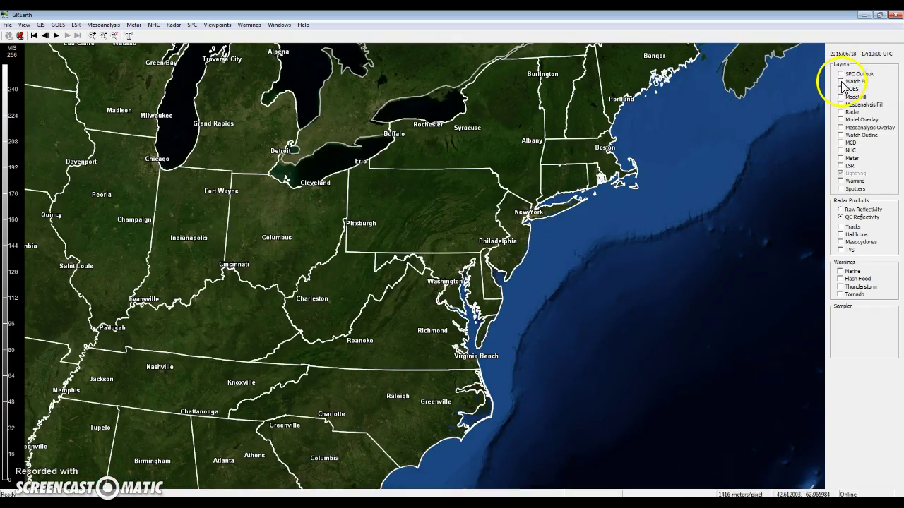
click(840, 112)
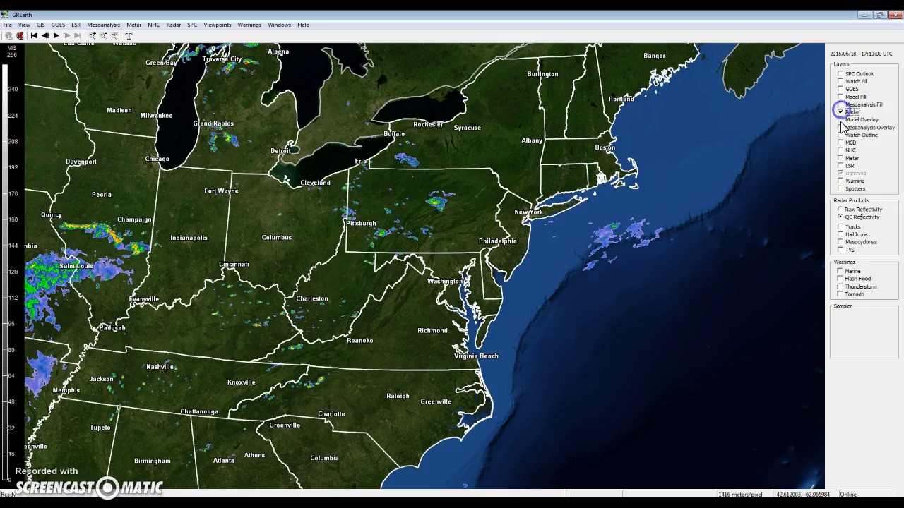
click(840, 104)
click(840, 104)
click(840, 119)
click(840, 120)
Step: Show the Mesoanalysis Overlay, Metar and NHC layers together with the radar
click(840, 127)
drag(417, 196, 581, 199)
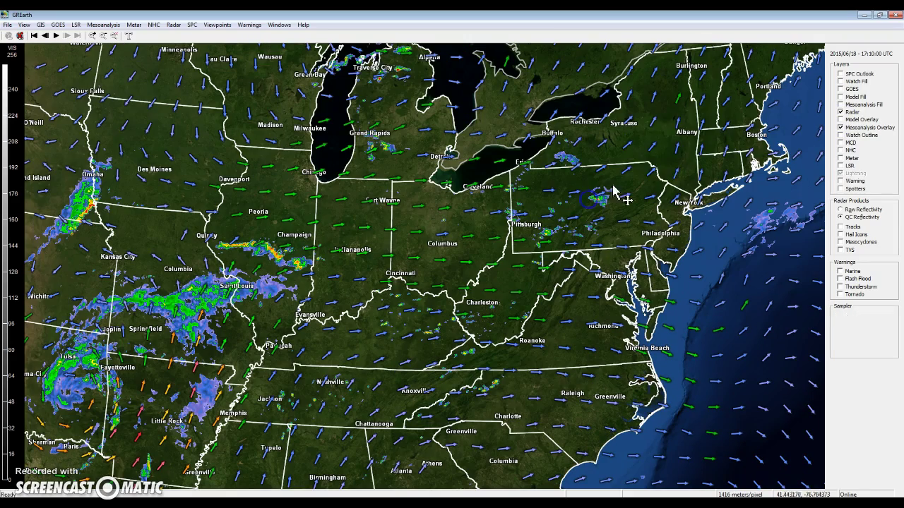
click(840, 159)
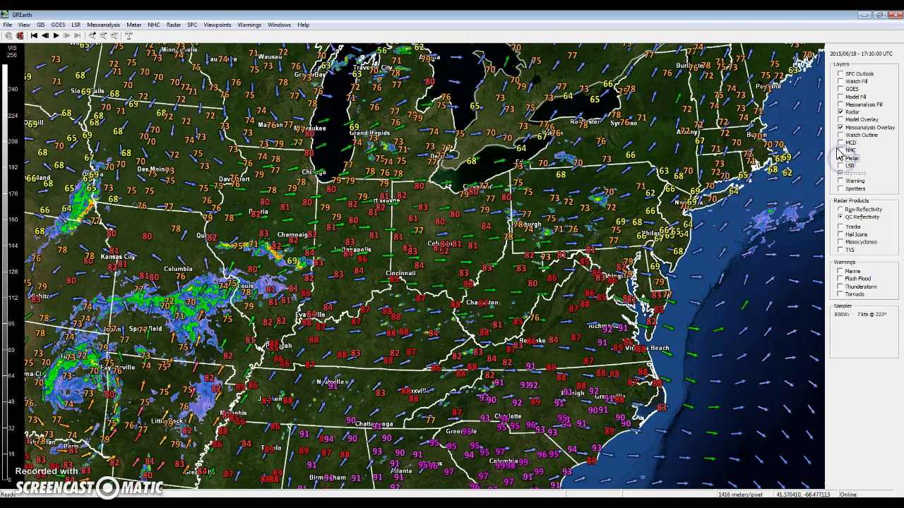
click(840, 151)
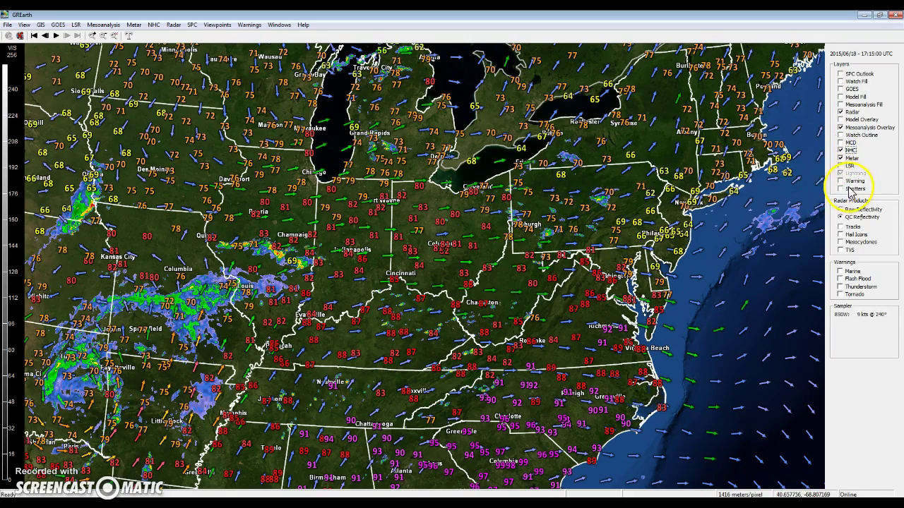
Step: Show the Warning layer with all four warning types, and enable the Tracks, Hail Icons, Mesocyclones and TVS radar products
click(841, 235)
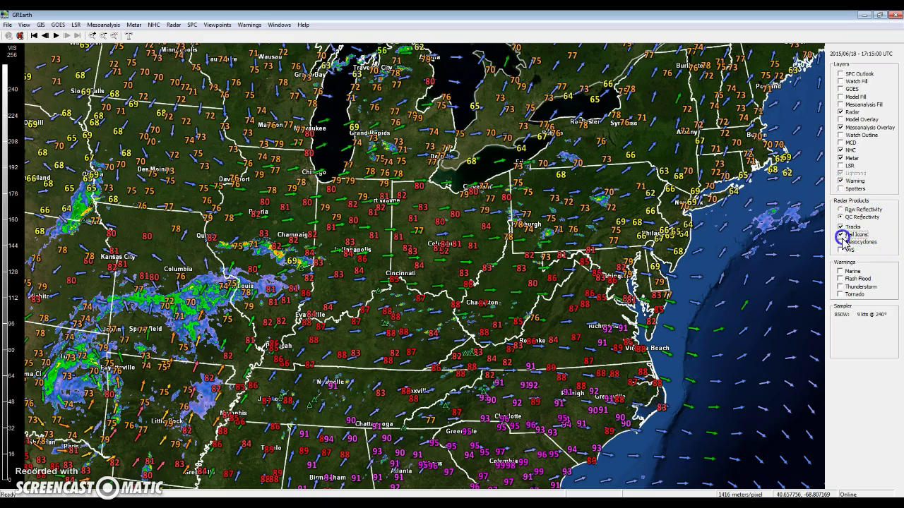
click(840, 279)
click(840, 286)
click(840, 294)
drag(621, 303, 391, 371)
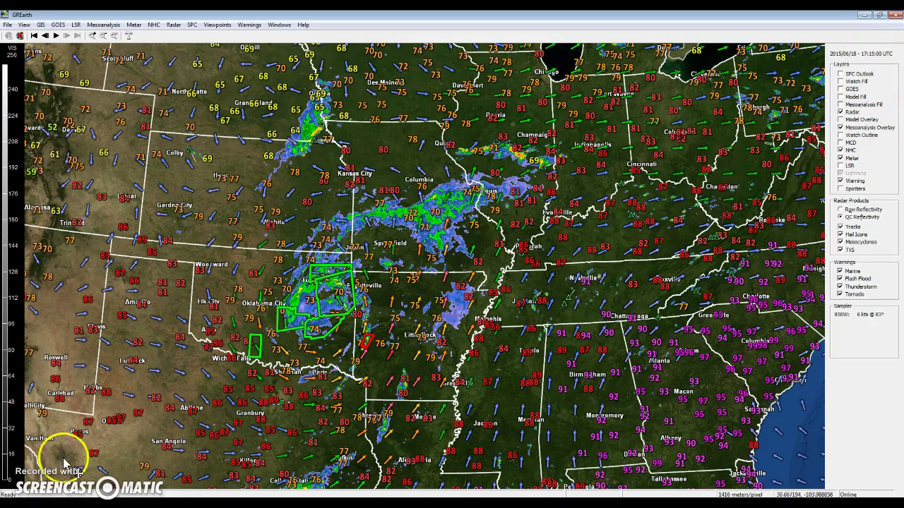
Step: Examine the version and system information in the About dialog, and close it
click(302, 26)
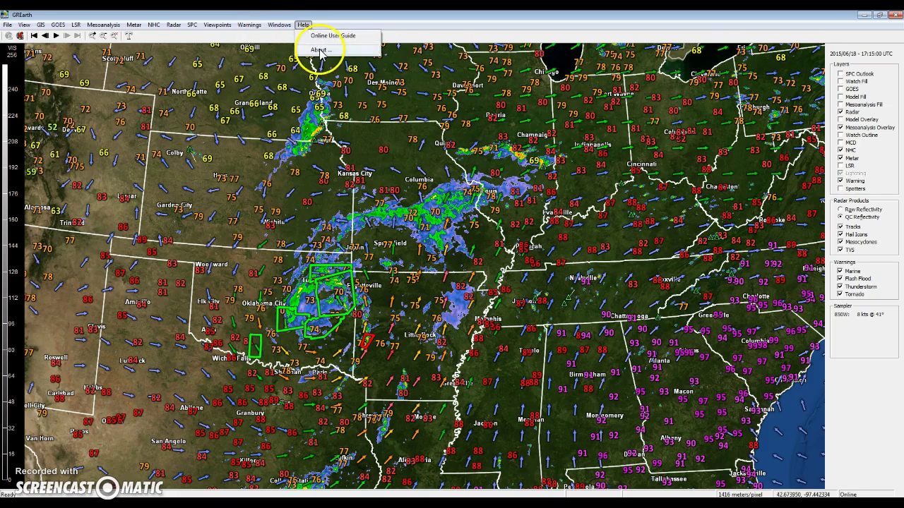
click(319, 50)
drag(398, 105, 394, 141)
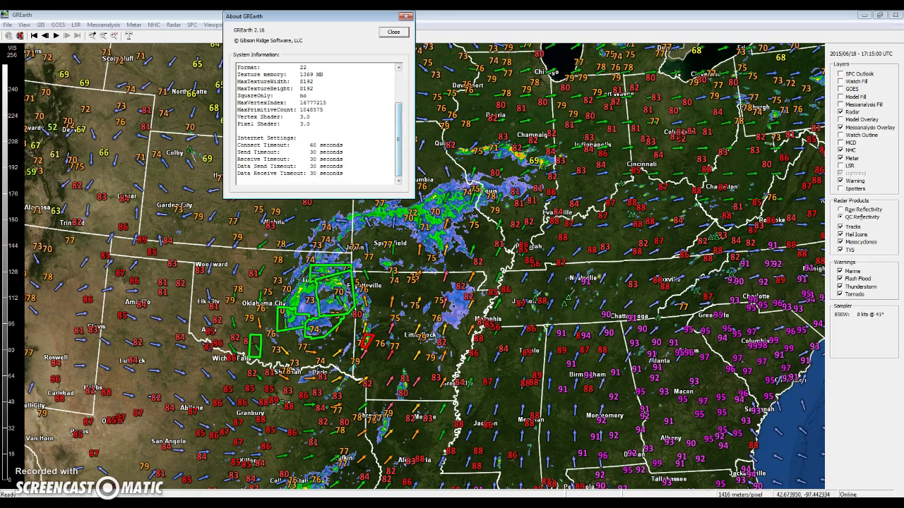
click(406, 16)
Step: Open the online user guide, and read its instructions on entering the client ID and configuring polling
click(303, 24)
click(319, 35)
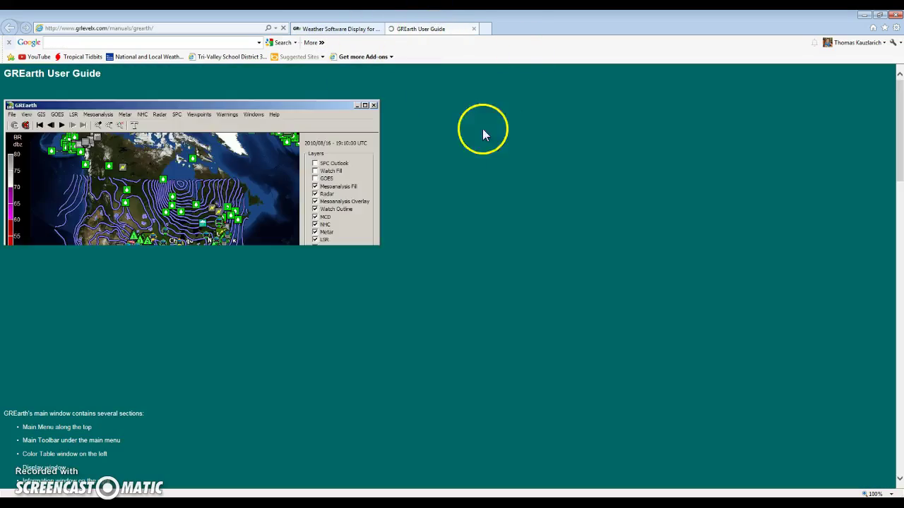
scroll(216, 290, down, 10)
scroll(179, 299, down, 3)
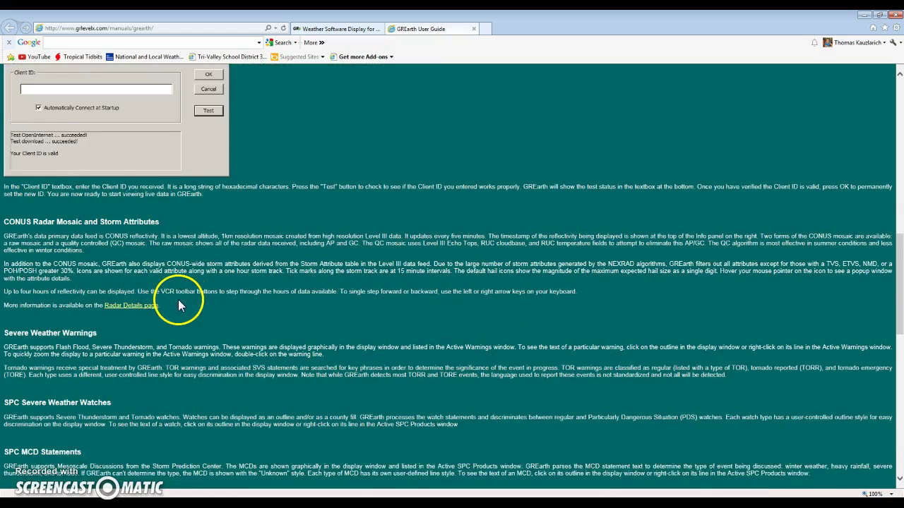
scroll(179, 300, up, 5)
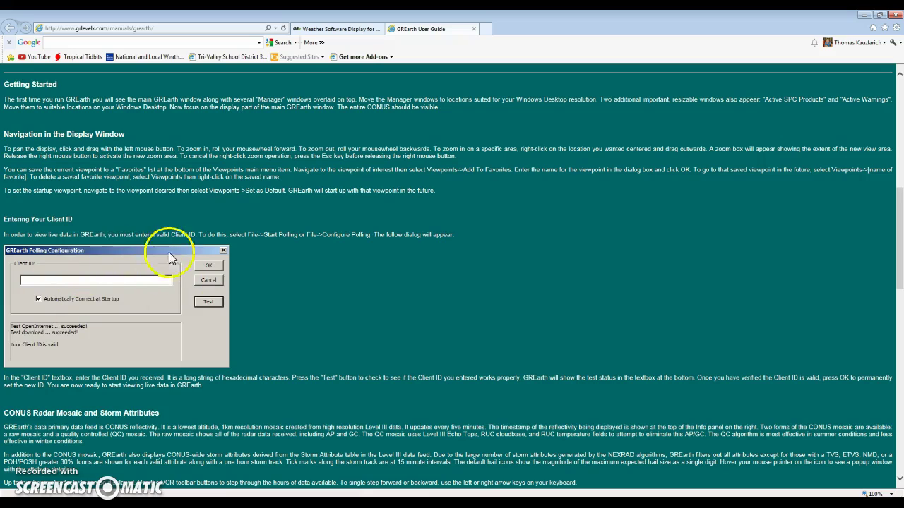
drag(305, 235, 485, 235)
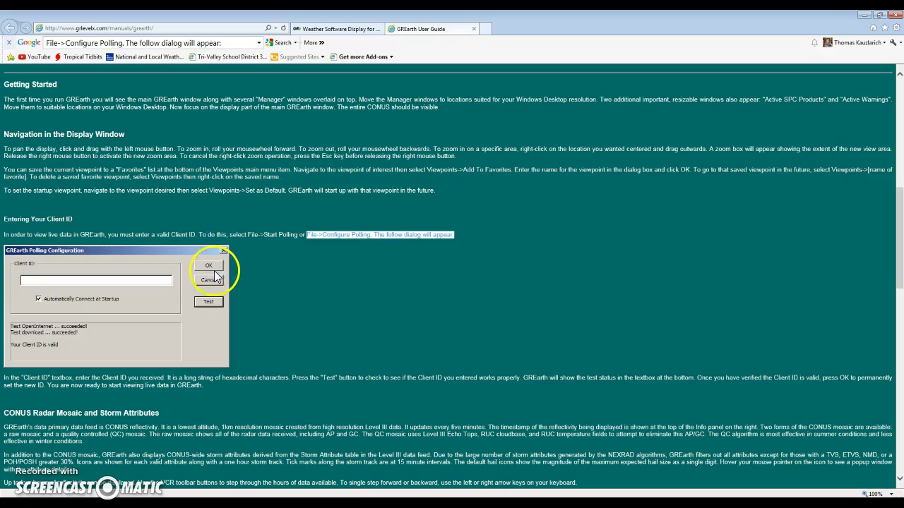
Step: Close the user guide, look at the GREarth product website, and switch back to the GREarth map
click(474, 29)
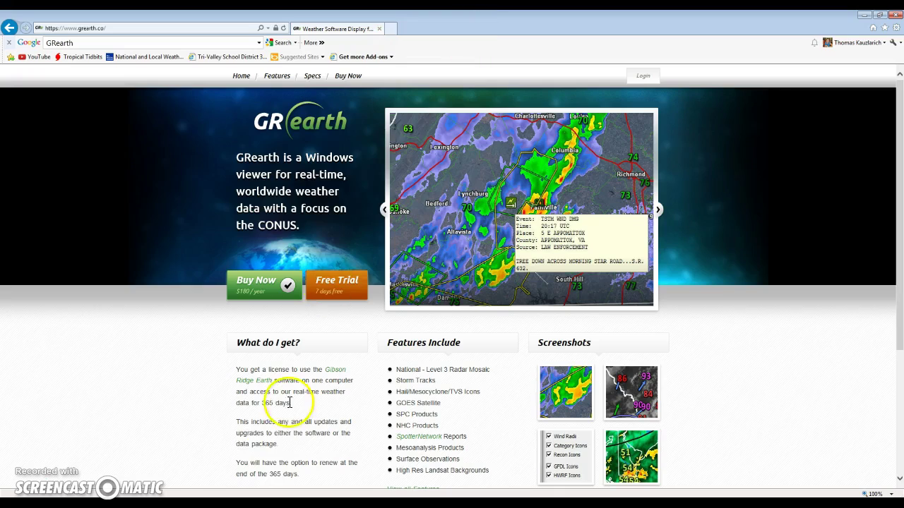
key(alt+Tab)
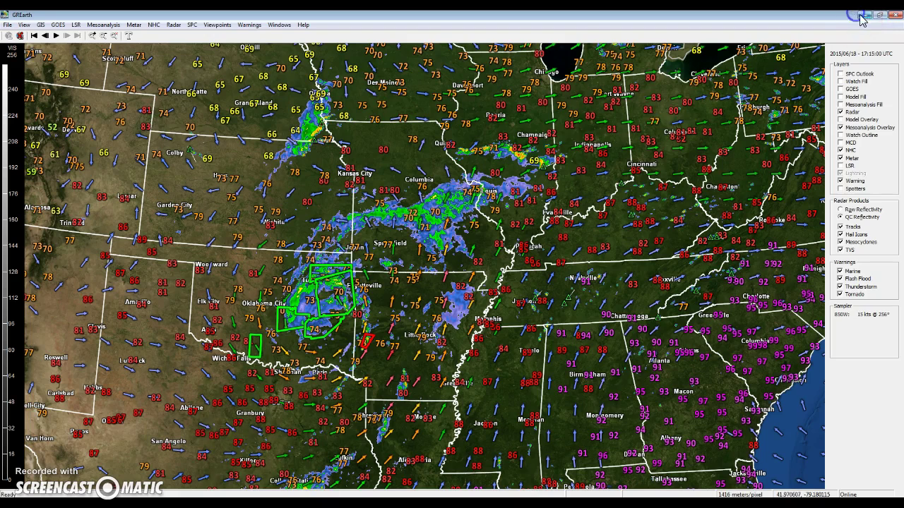
click(866, 15)
click(863, 14)
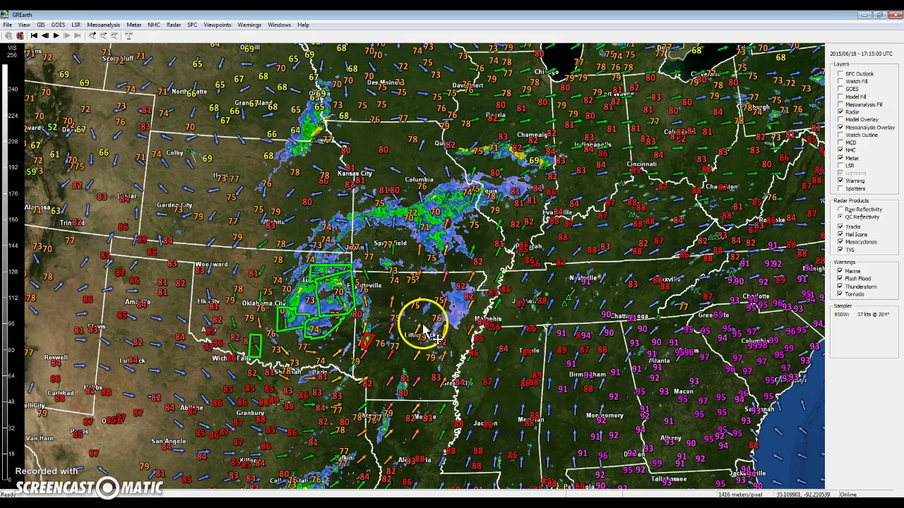
Step: Examine the radar echoes, warnings and observations closely from Oklahoma and Arkansas up to Missouri and Illinois
mouse_move(335, 293)
scroll(351, 307, up, 1)
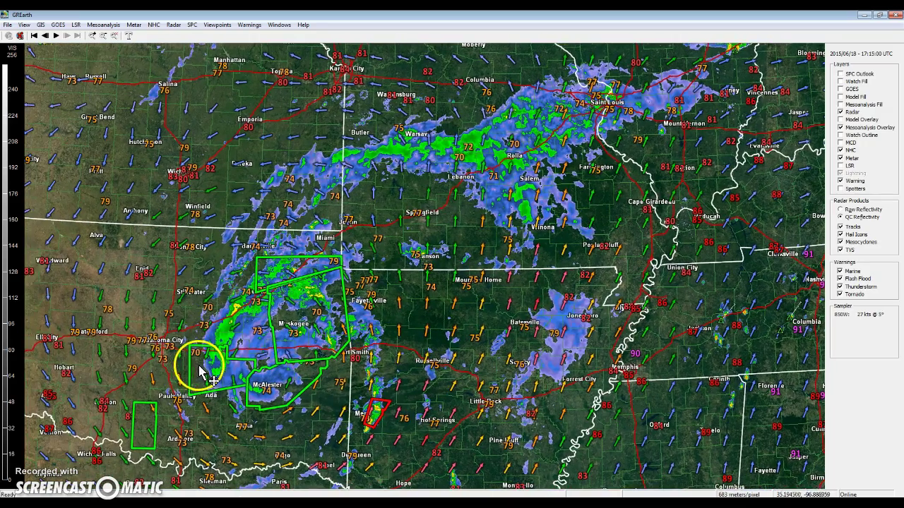
drag(202, 364, 241, 380)
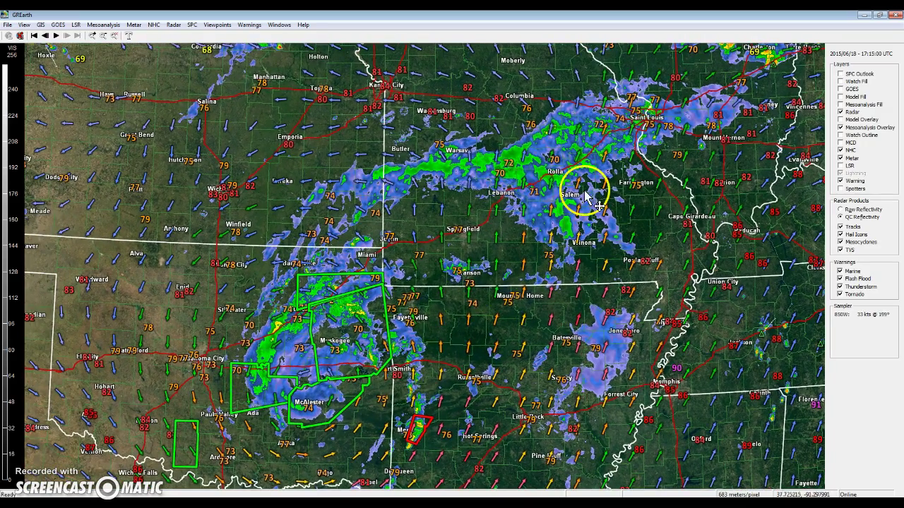
drag(585, 185, 402, 306)
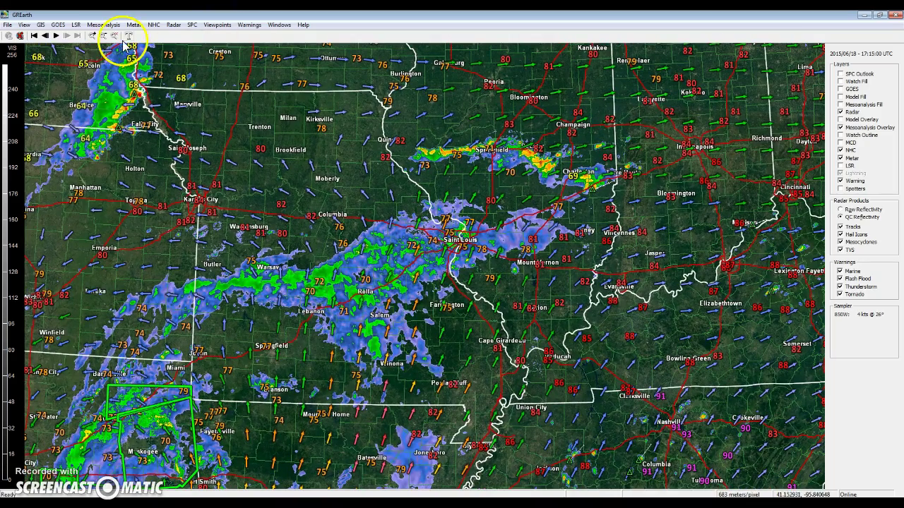